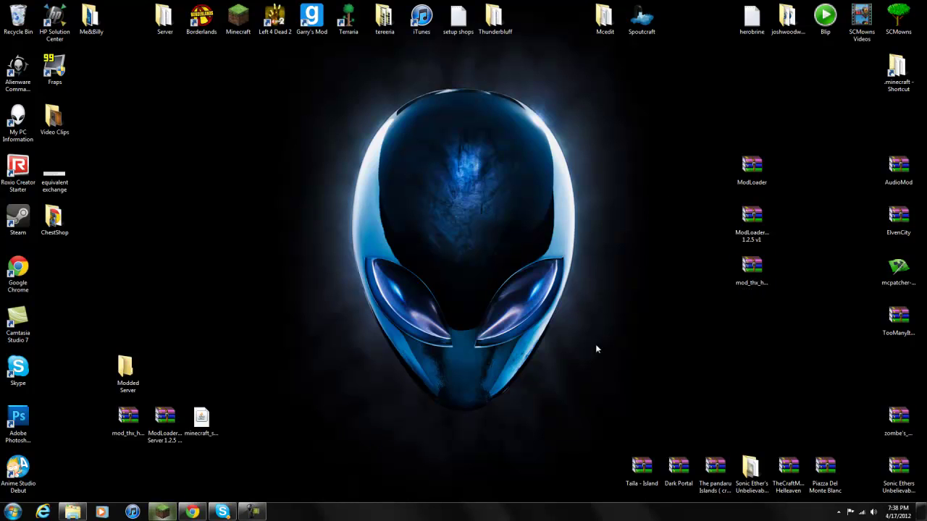
Step: Force a game update in the Minecraft launcher options and log in to download it in the background
click(650, 337)
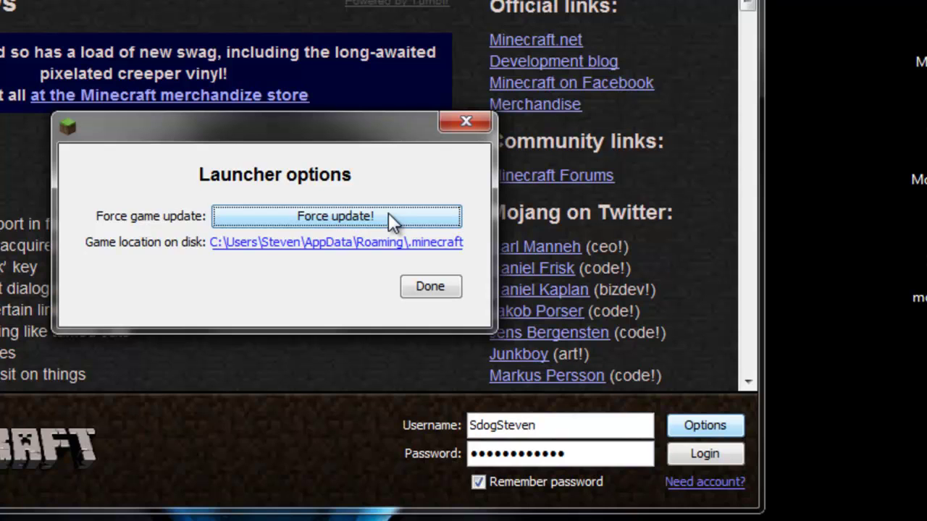
click(388, 213)
click(430, 286)
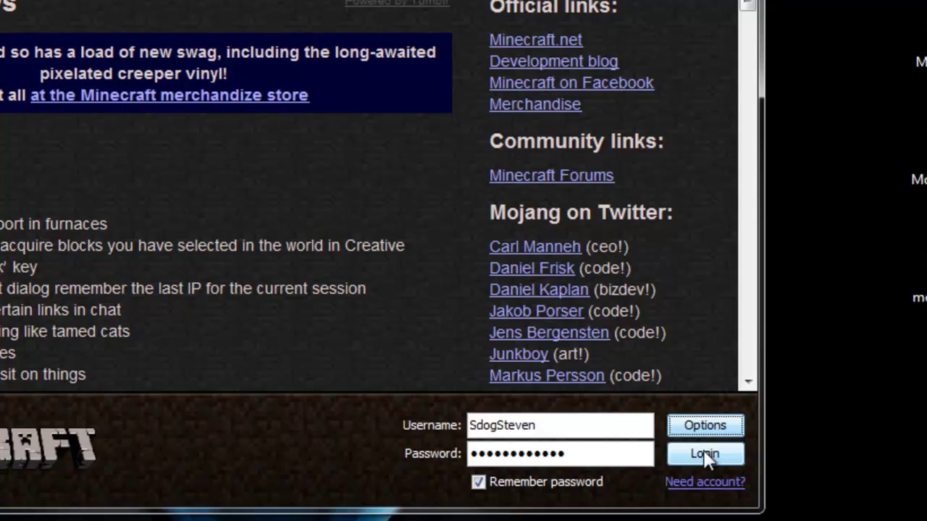
click(706, 456)
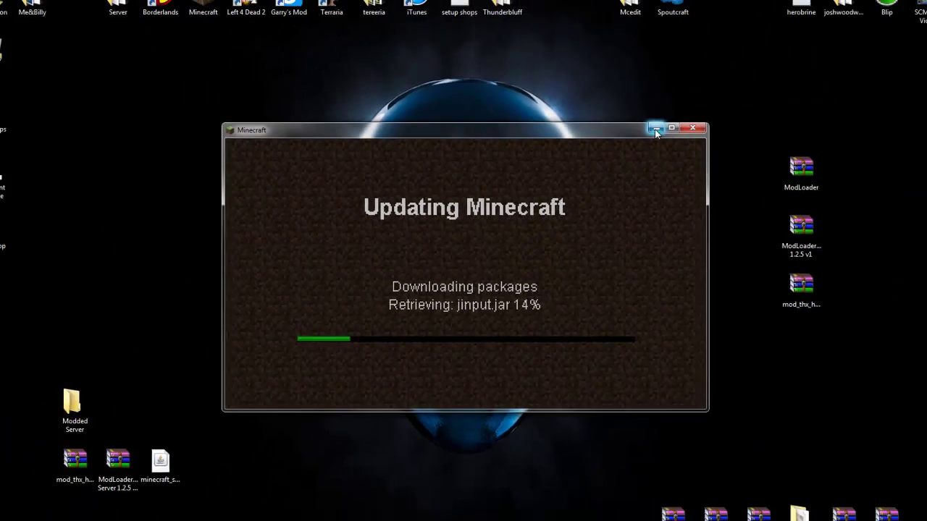
click(655, 131)
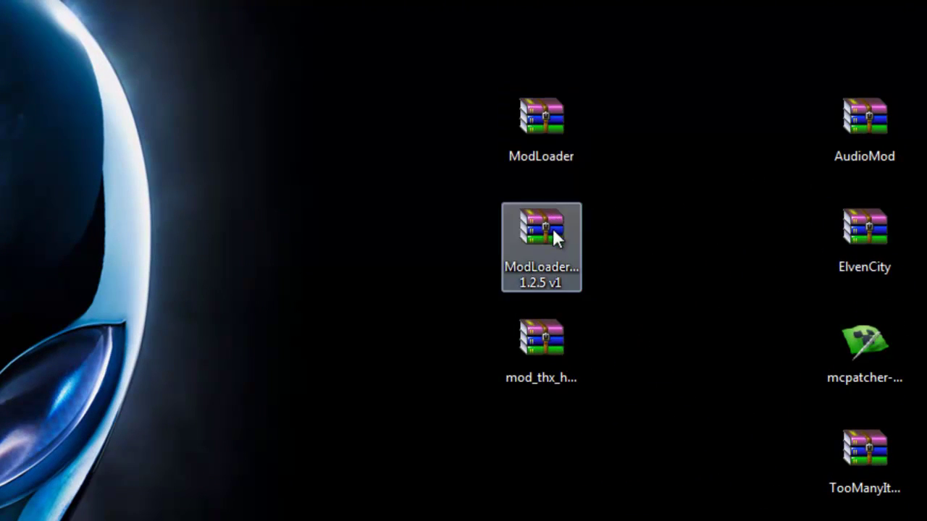
click(511, 386)
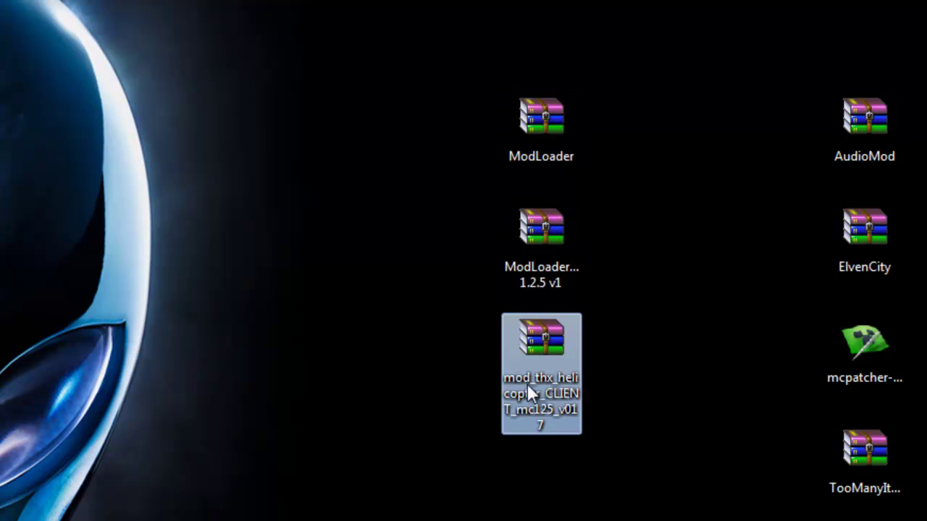
drag(631, 507, 544, 97)
click(362, 232)
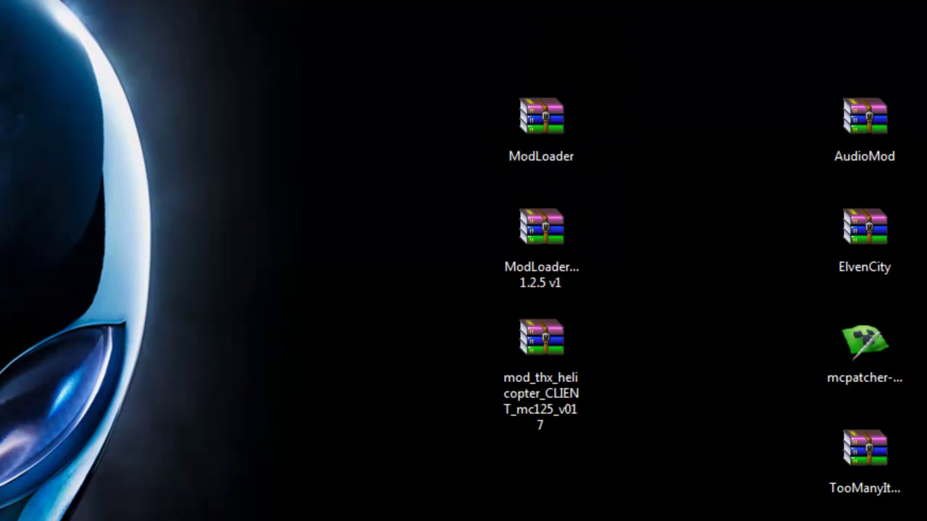
drag(665, 518, 471, 3)
click(513, 155)
drag(630, 520, 456, 29)
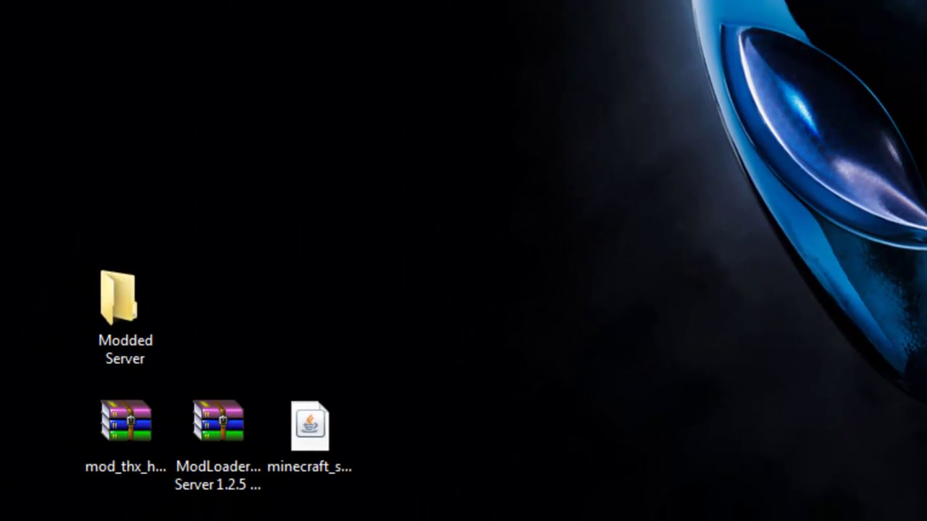
drag(395, 519, 33, 275)
click(44, 246)
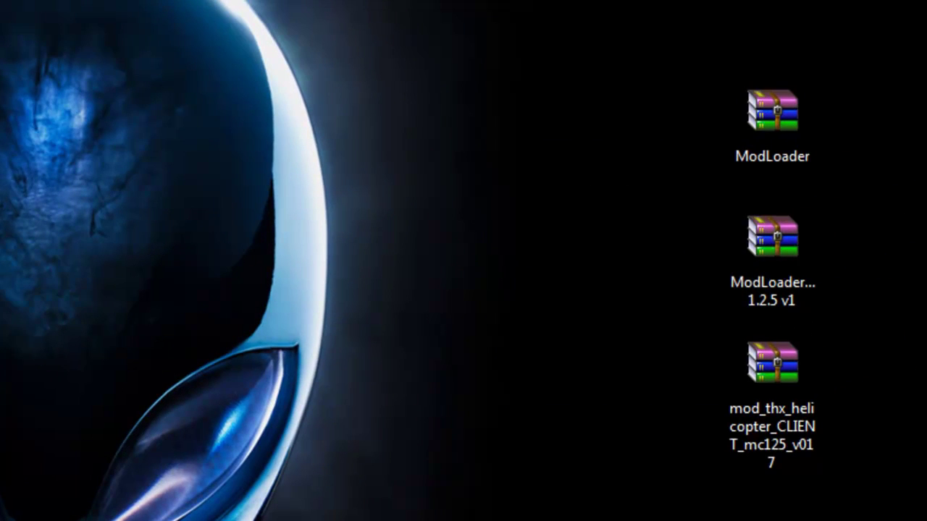
drag(832, 520, 717, 80)
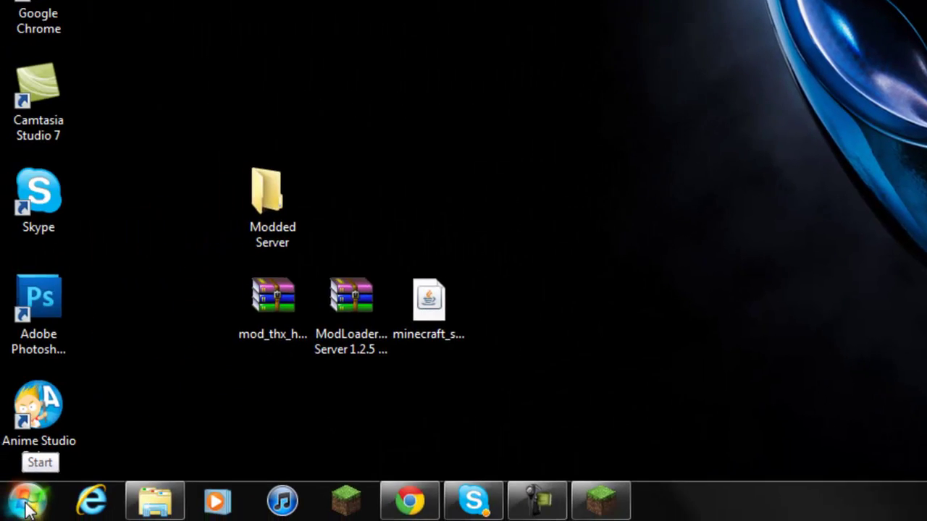
Step: Find the AppData Roaming folder through a Windows search and open its .minecraft\bin subfolder, clearing the Minecraft window out of view
click(29, 499)
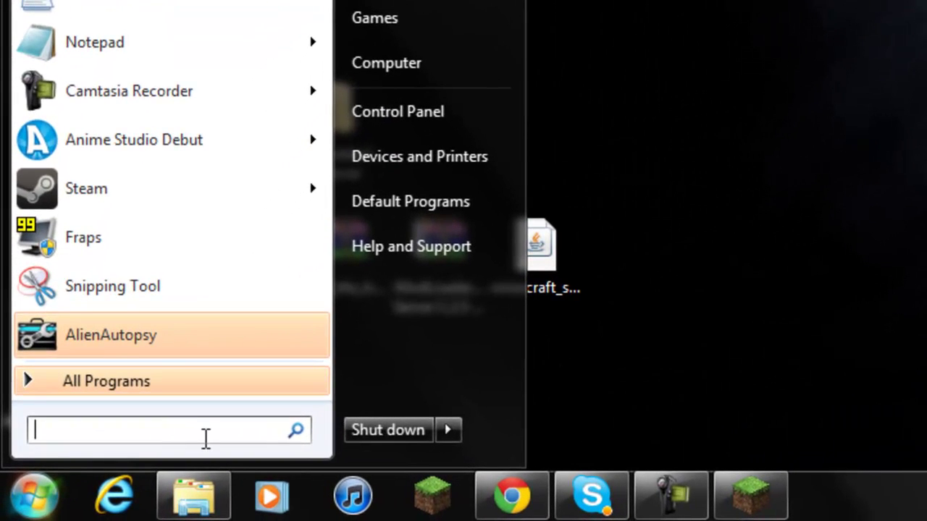
text(%)
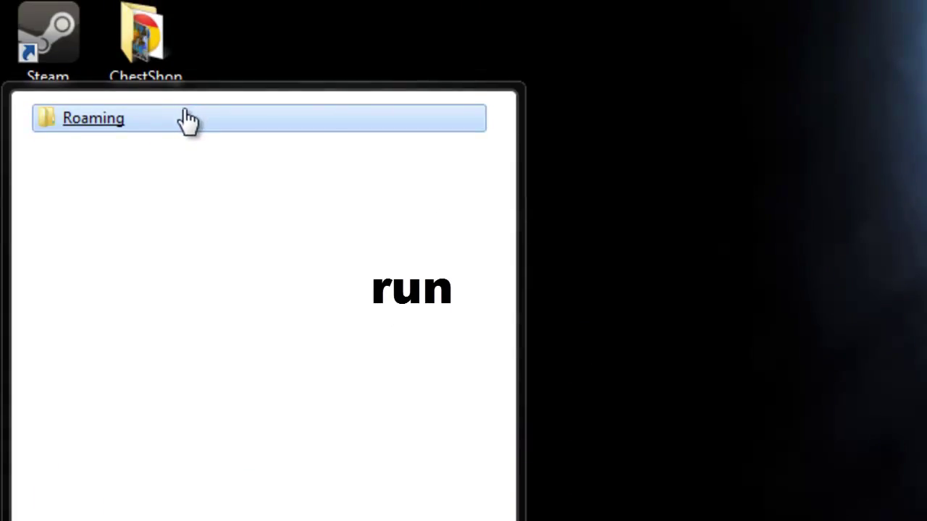
click(184, 123)
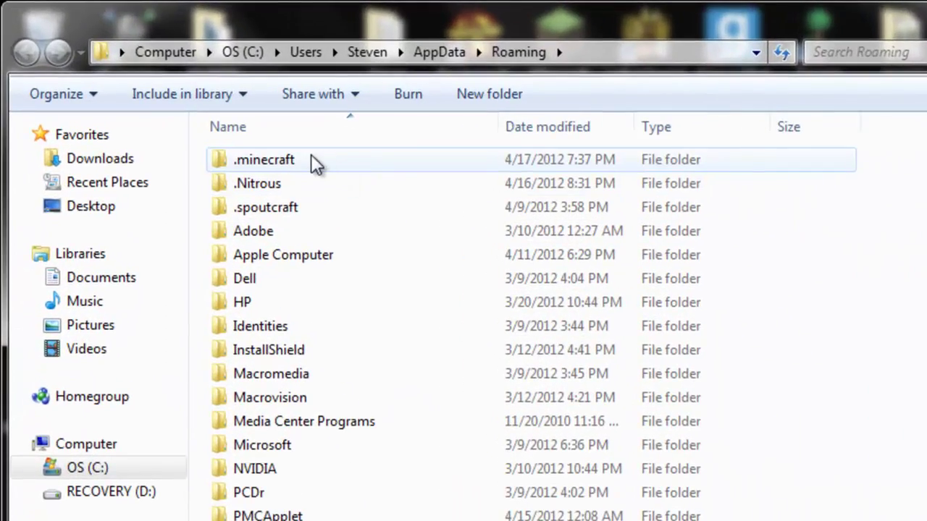
double_click(310, 158)
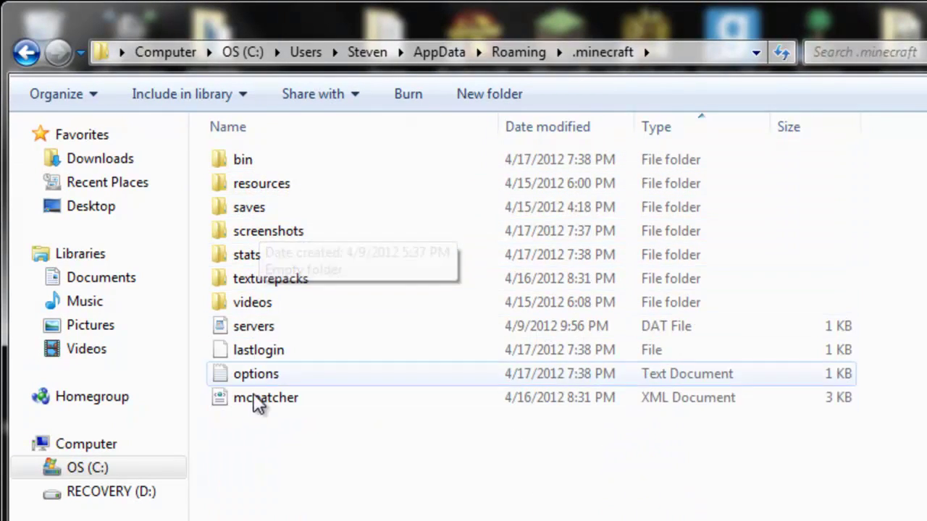
double_click(268, 160)
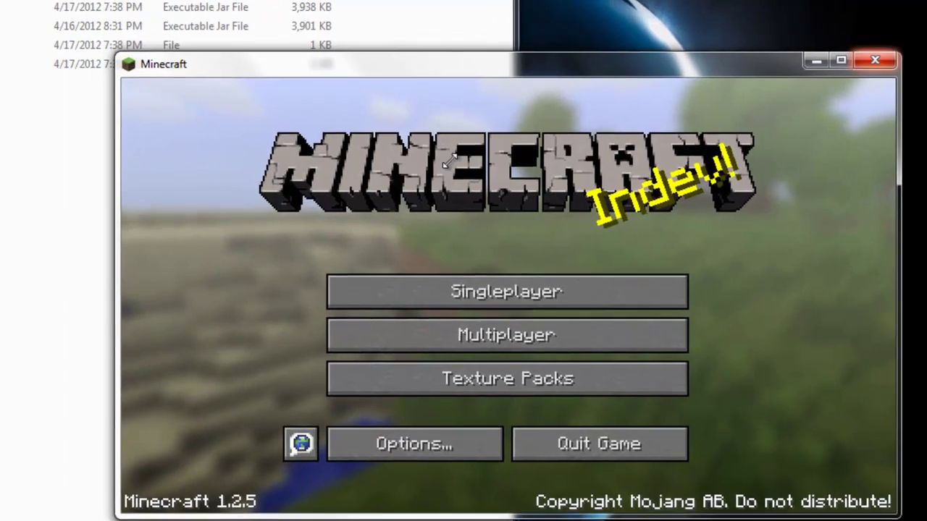
click(838, 37)
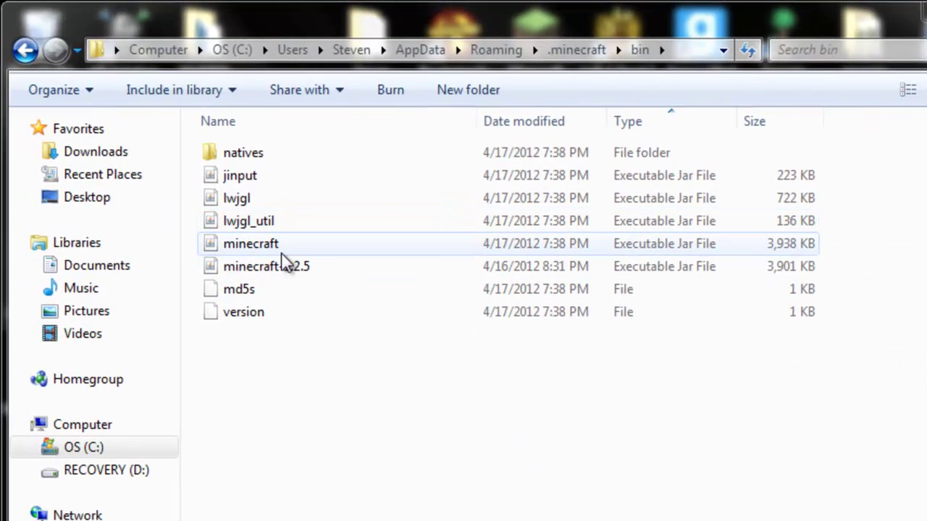
Step: Open the minecraft executable jar file from the bin folder with WinRAR archiver
right_click(269, 253)
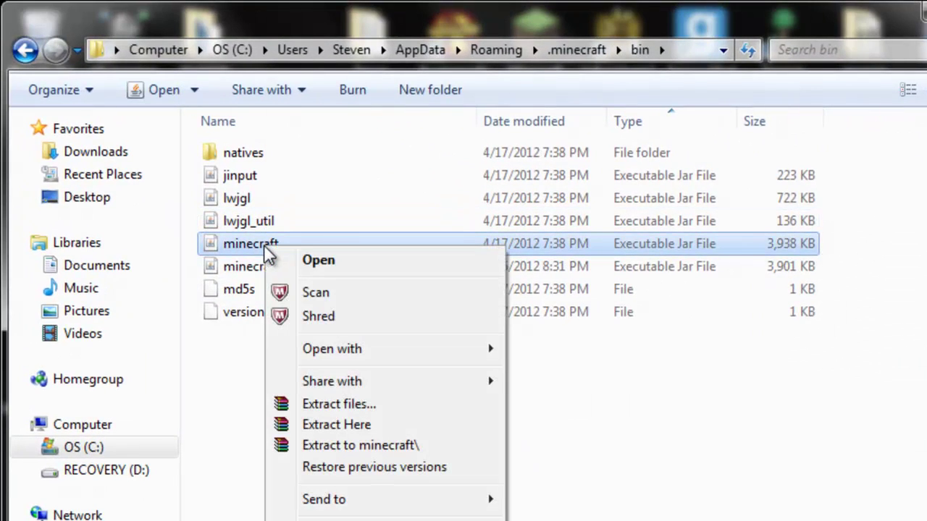
mouse_move(395, 358)
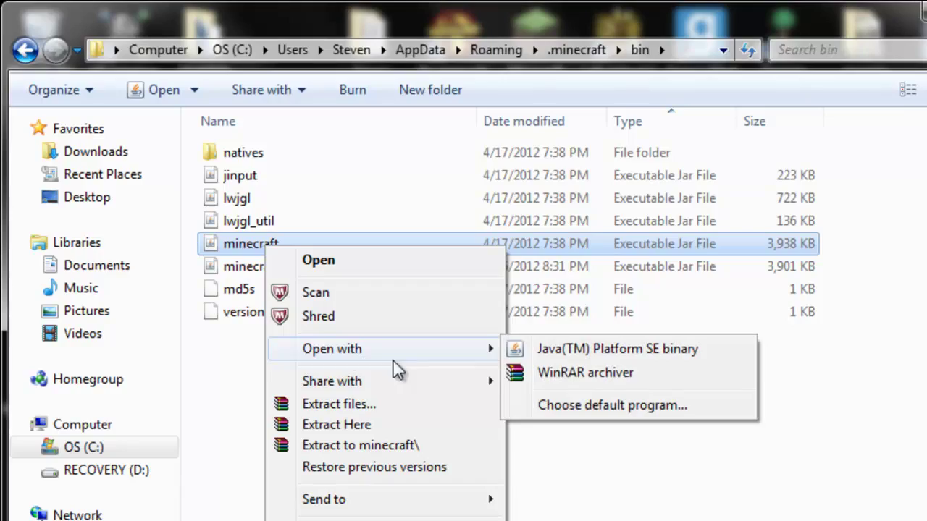
click(577, 375)
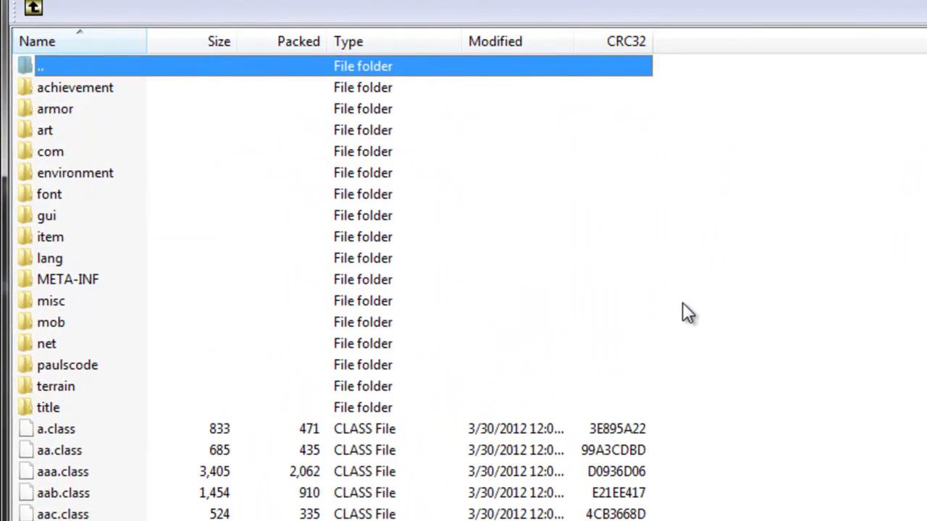
Step: Delete the META-INF folder from minecraft.jar
click(100, 280)
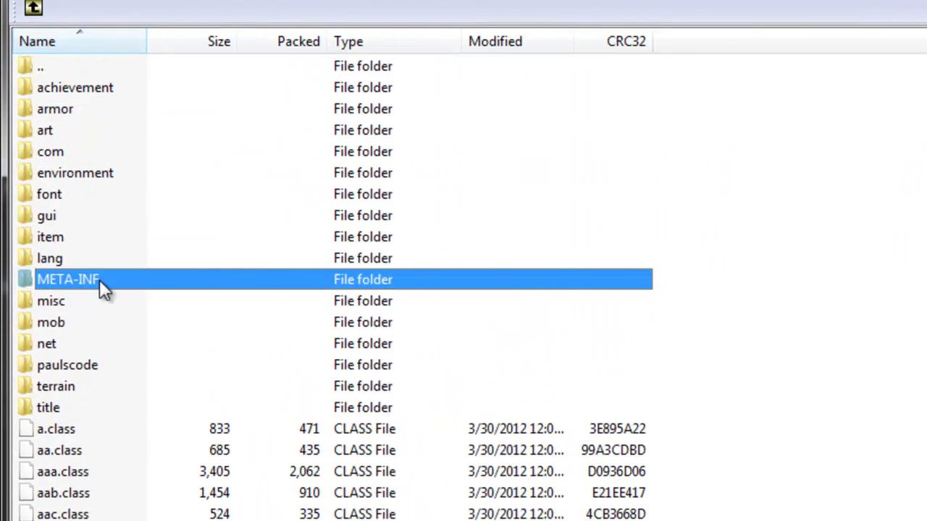
right_click(105, 279)
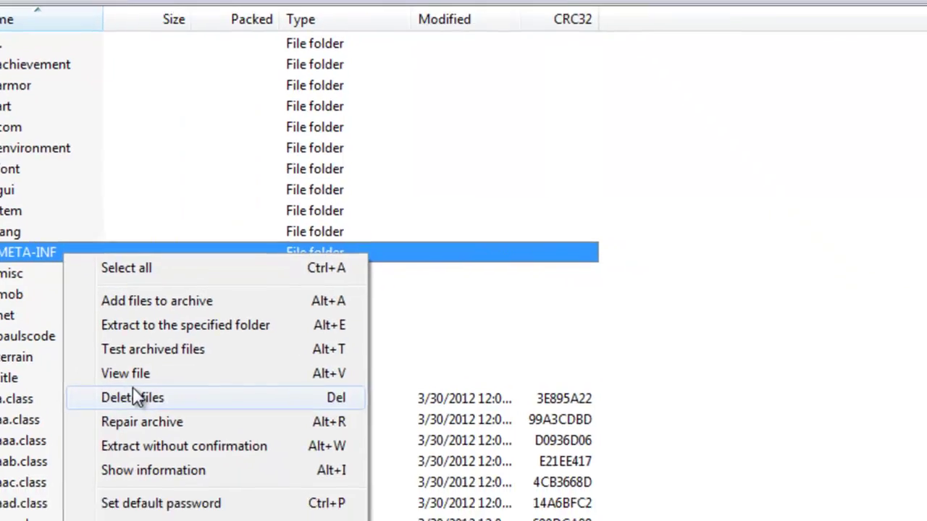
click(133, 398)
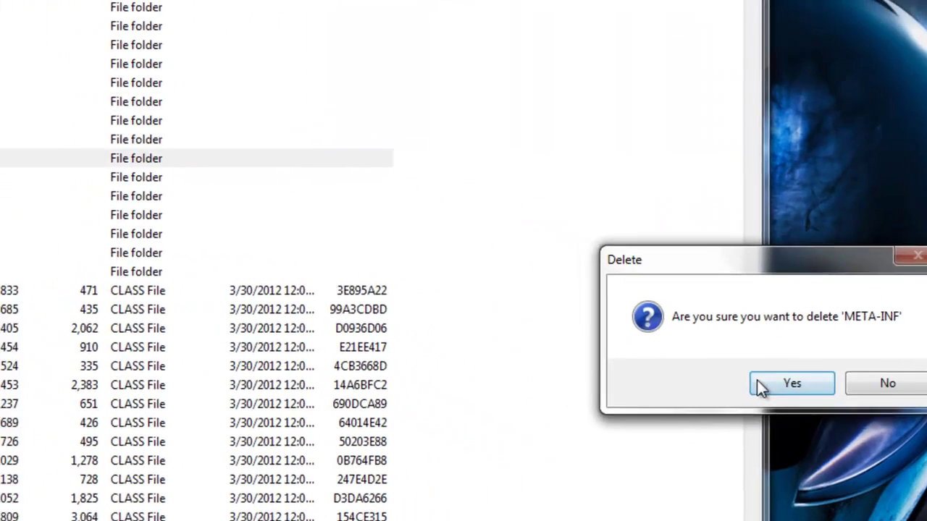
click(761, 382)
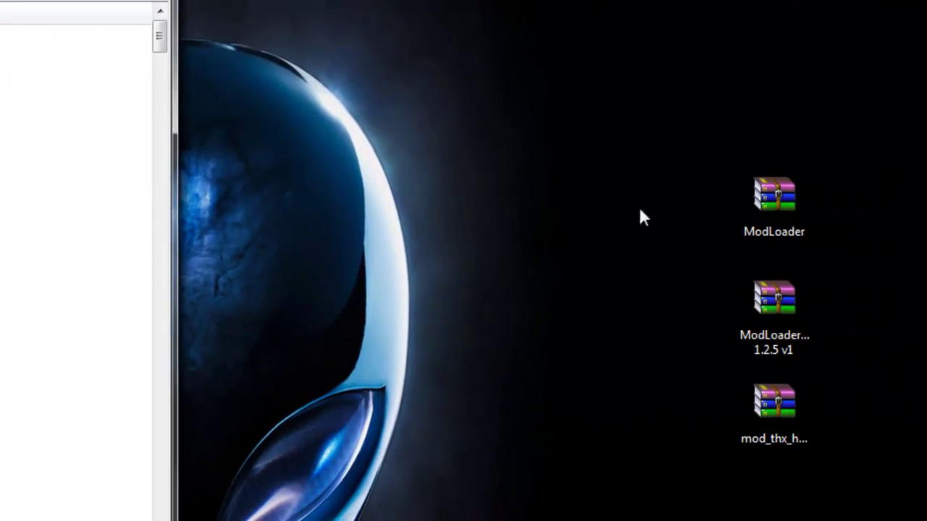
Step: Add all files from the desktop's ModLoader.zip to minecraft.jar, and close the ModLoader archive, setting its icon aside
double_click(750, 213)
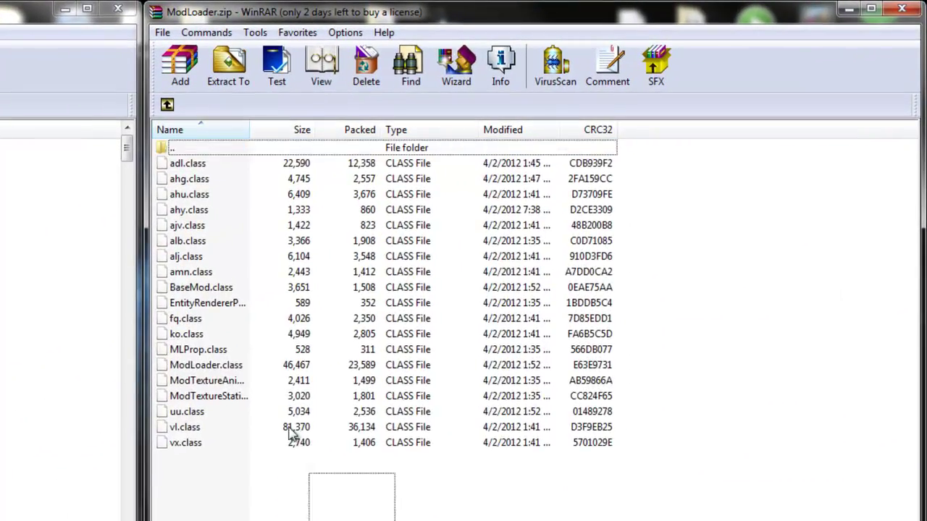
key(ctrl+a)
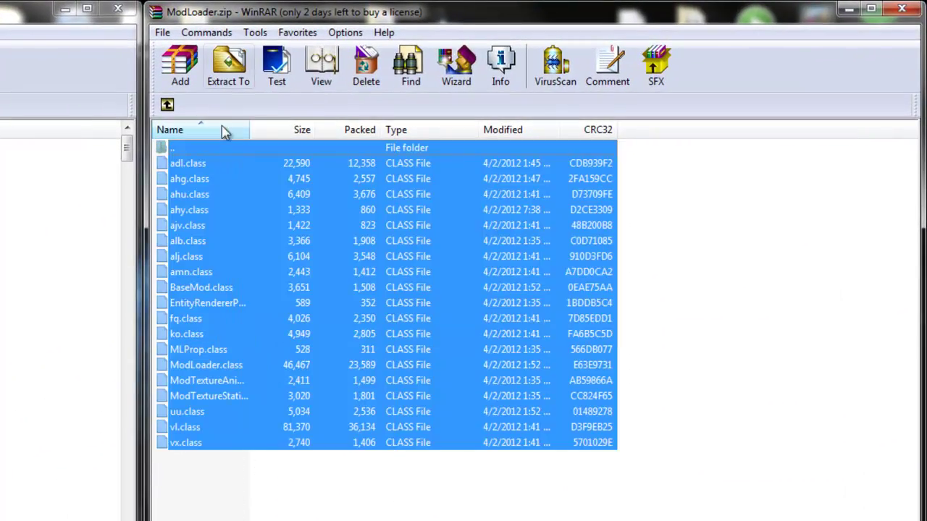
drag(210, 271, 261, 476)
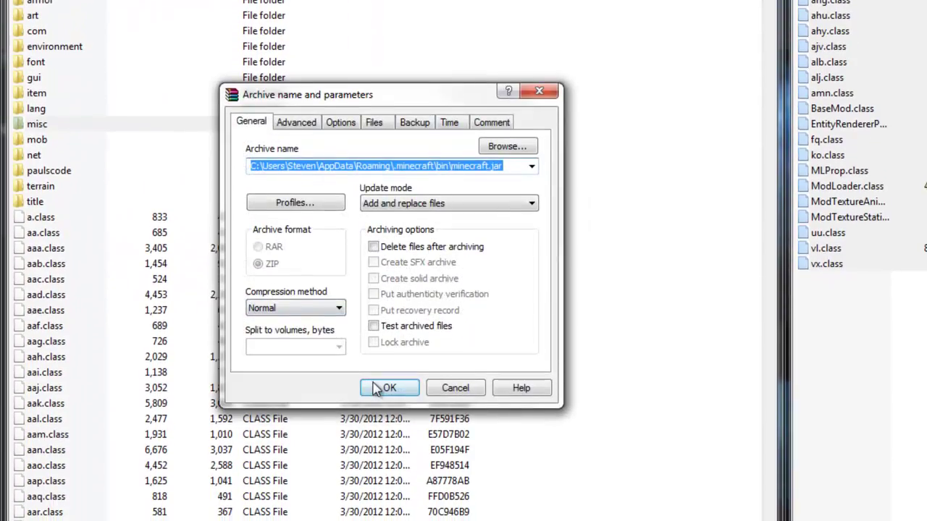
key(Return)
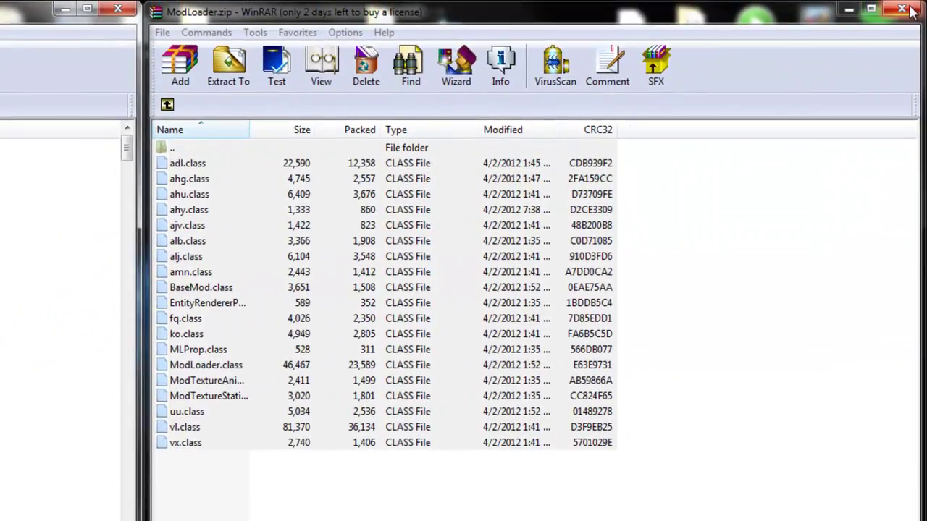
click(904, 9)
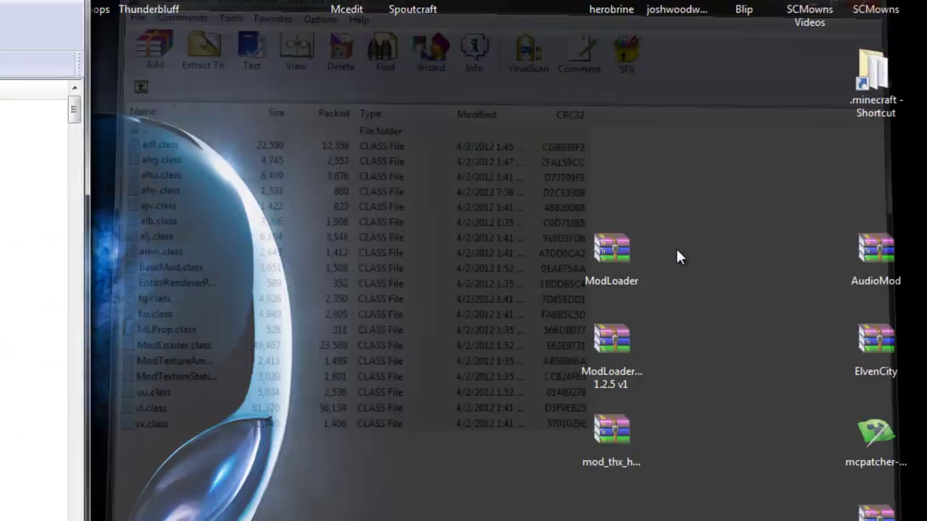
drag(600, 217, 518, 228)
Step: Add all files from ModLoaderMP 1.2.5 v1.zip to minecraft.jar and close both archives
click(587, 331)
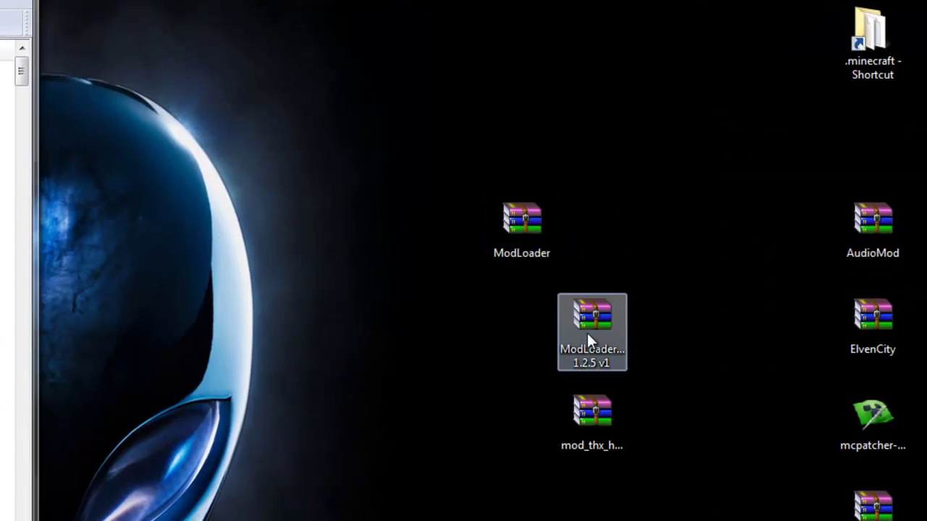
double_click(589, 328)
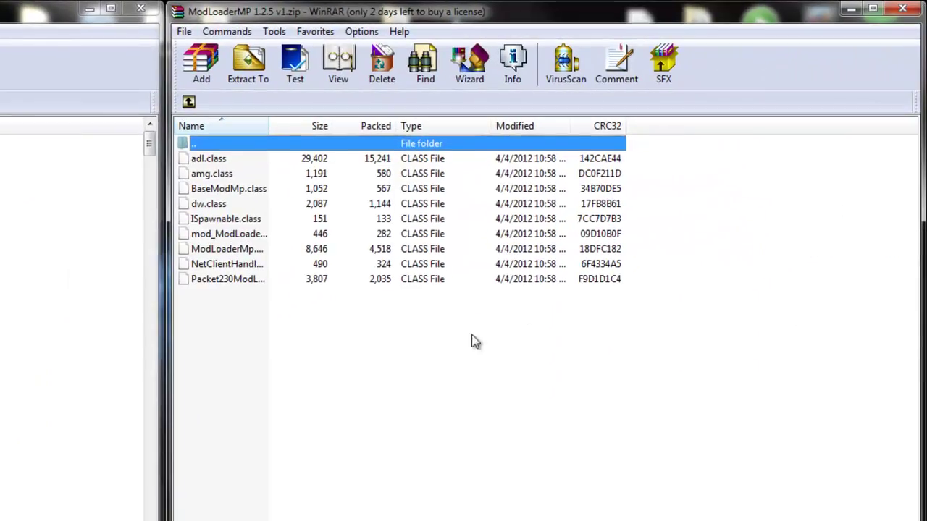
drag(186, 313, 125, 292)
drag(321, 319, 247, 128)
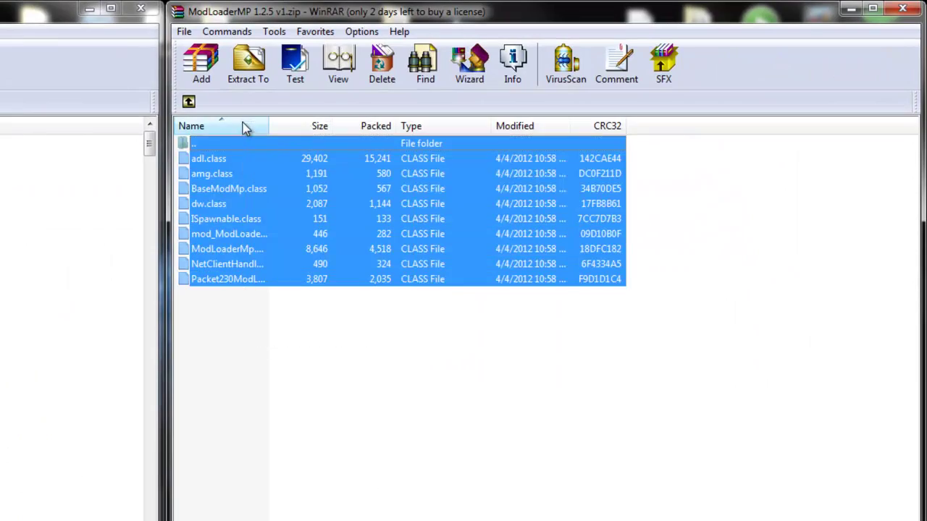
drag(234, 218, 202, 251)
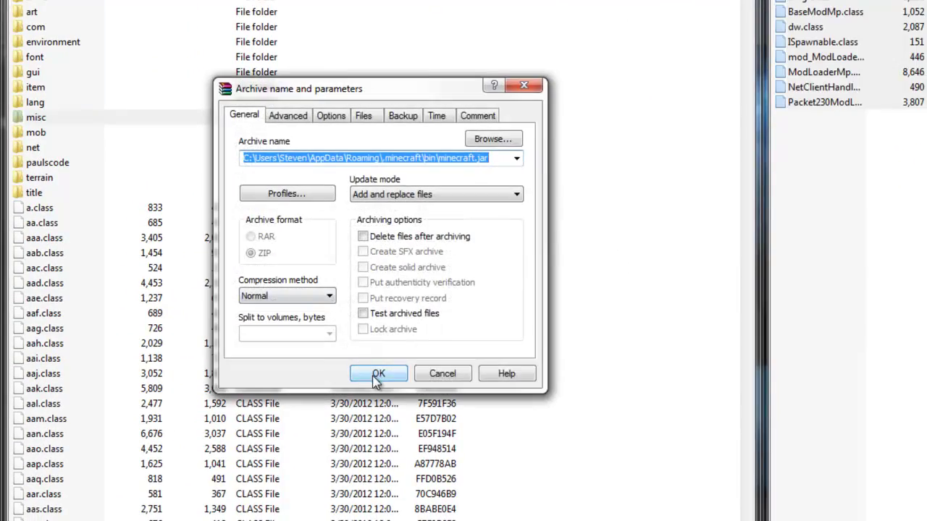
click(377, 374)
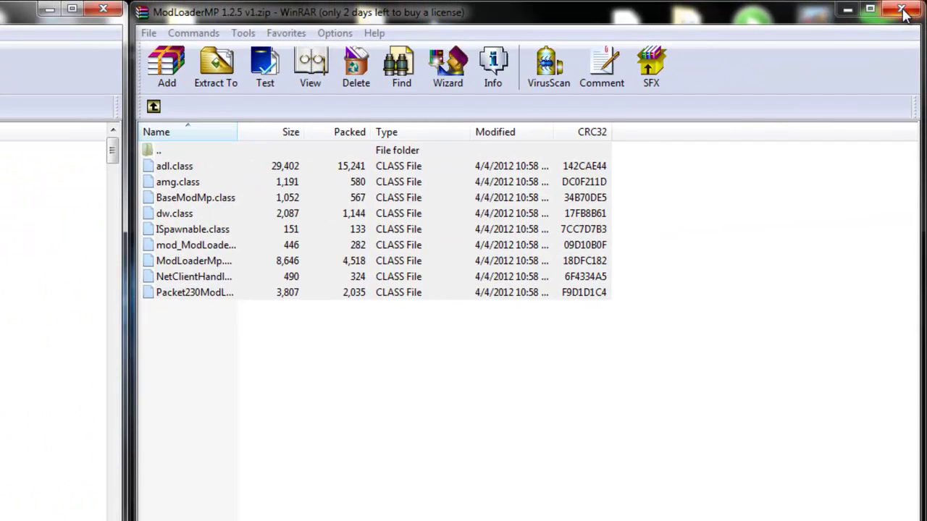
click(901, 9)
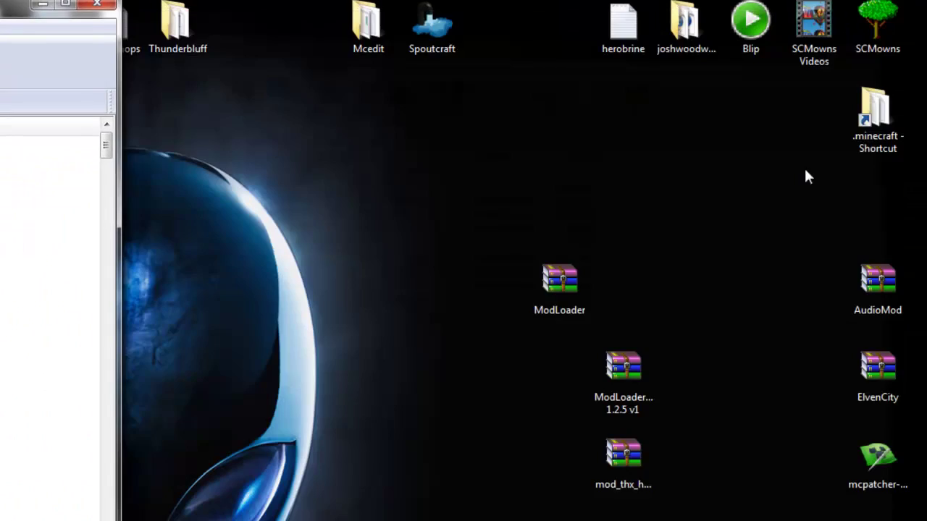
drag(559, 286, 467, 286)
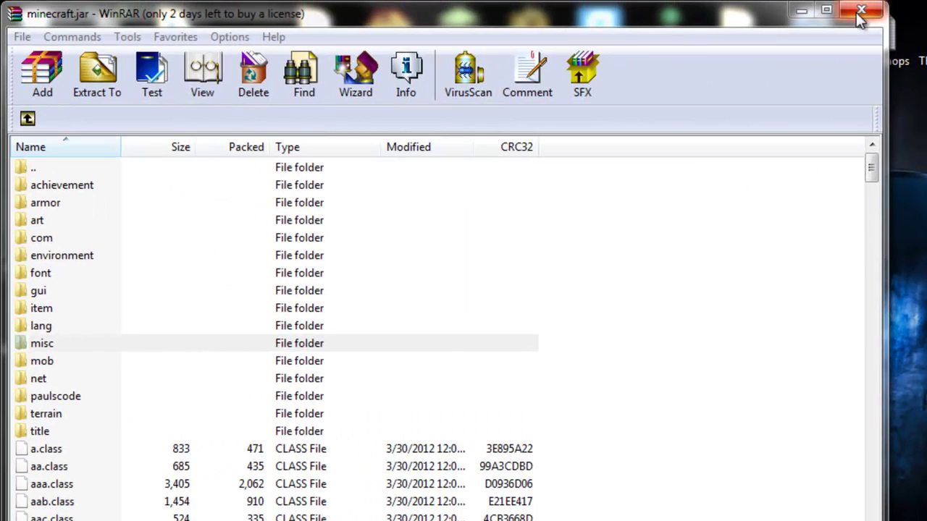
click(859, 16)
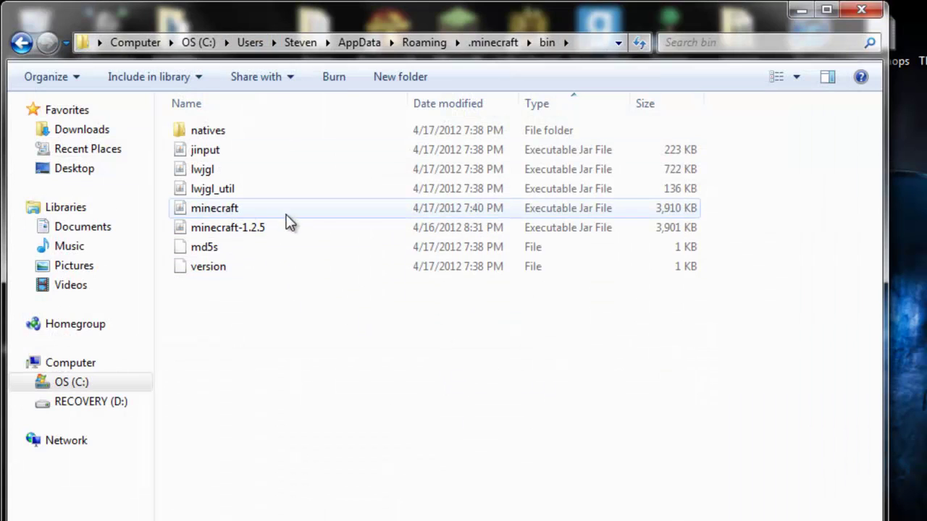
Step: Return to the .minecraft folder and create a new folder named mods in it
click(21, 43)
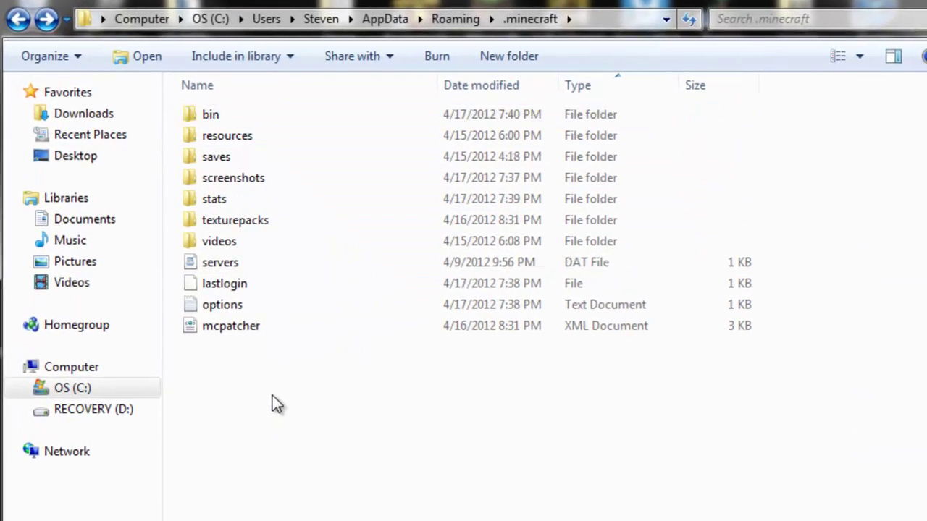
right_click(278, 423)
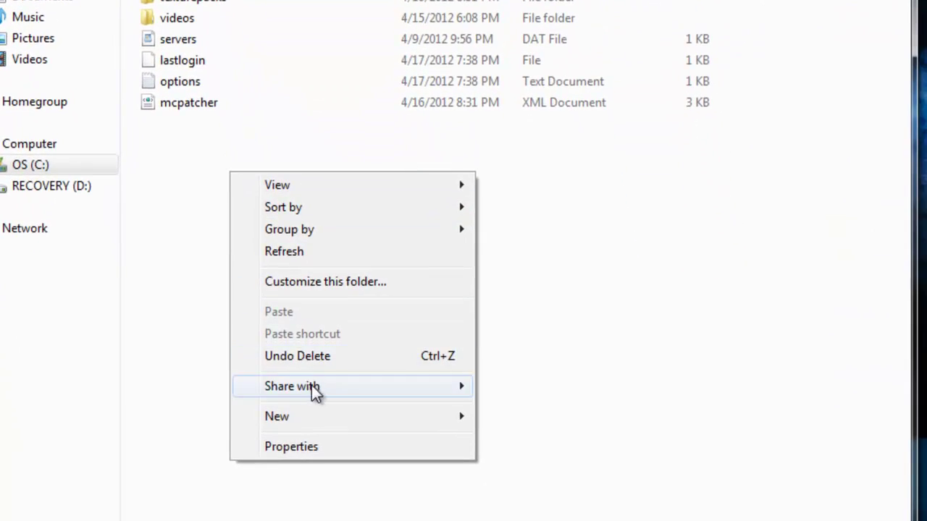
mouse_move(322, 422)
click(521, 418)
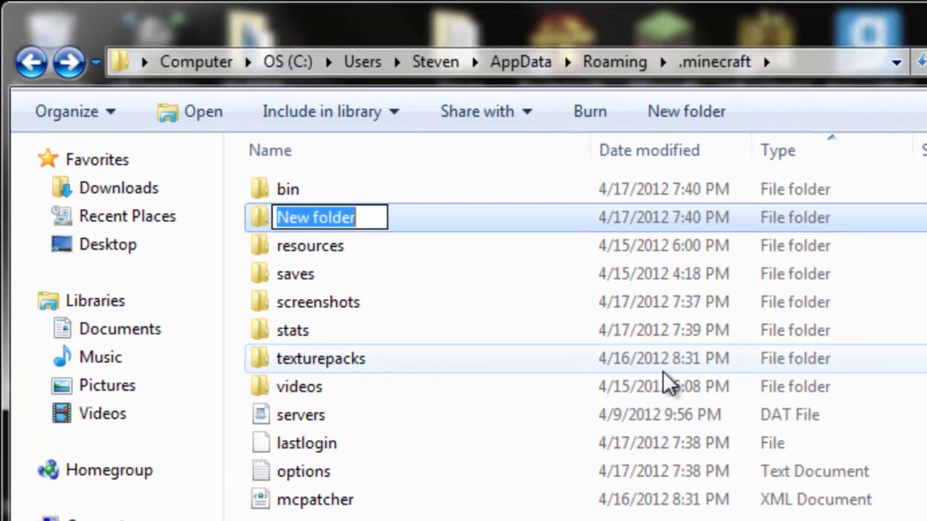
text(mods)
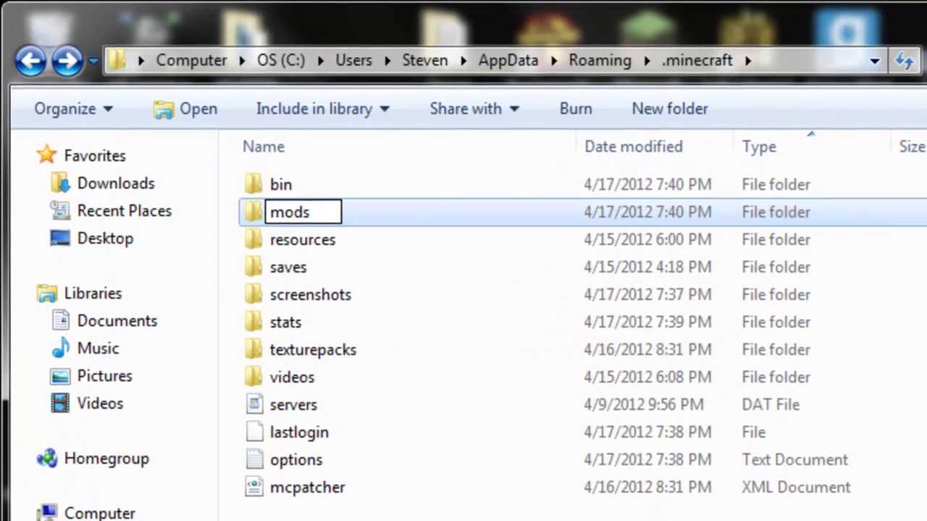
key(Return)
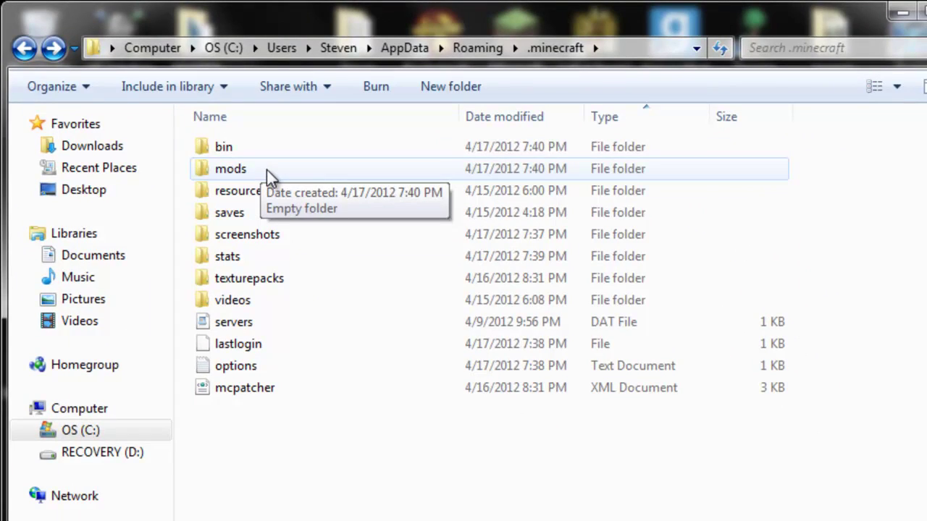
Step: Move mod_thx_helicopter_CLIENT_mc125_v017 from the desktop into the mods folder, and close the folder window
click(246, 171)
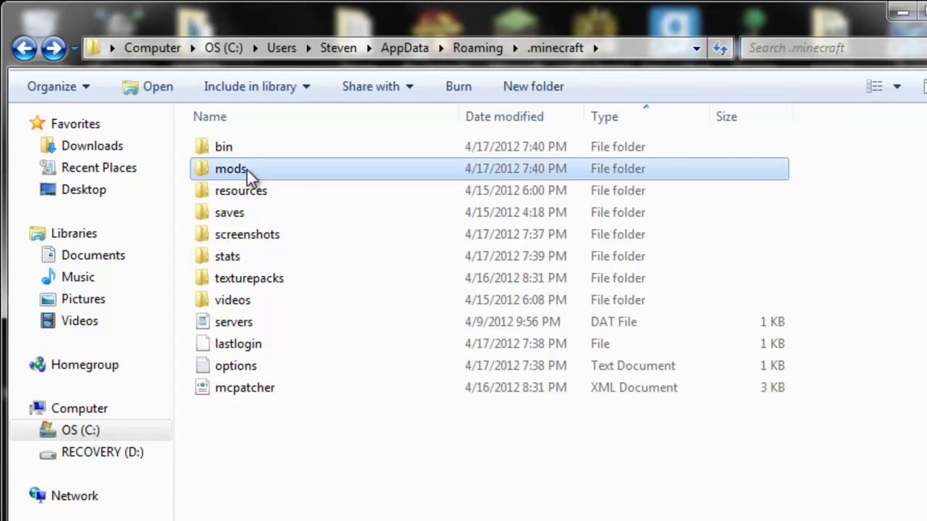
double_click(246, 170)
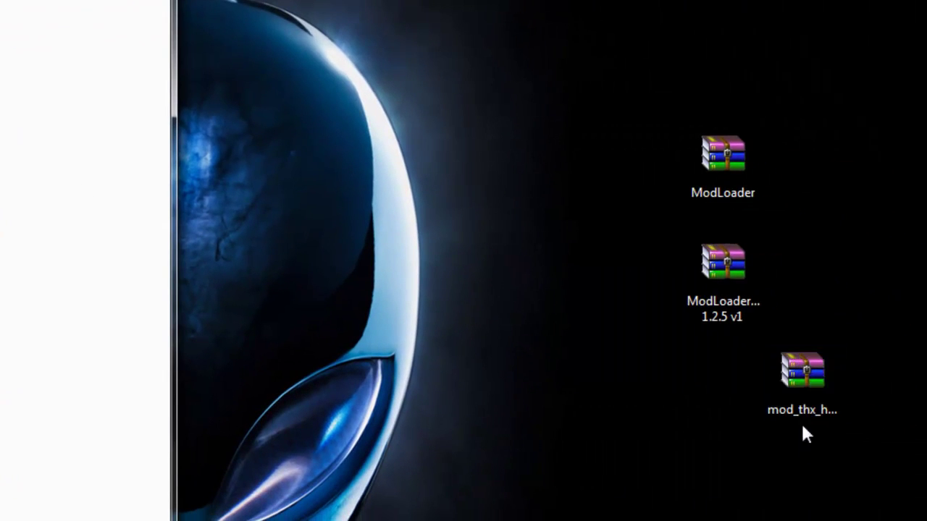
drag(797, 404, 717, 442)
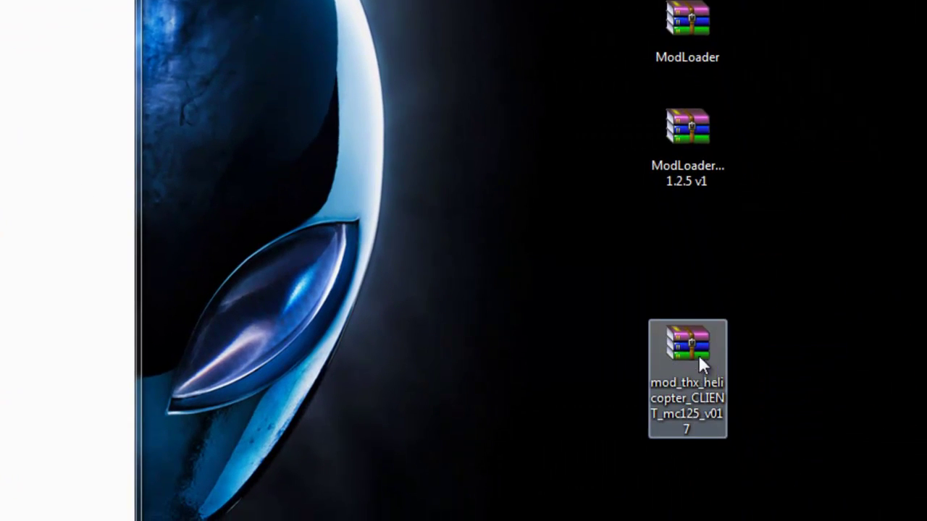
drag(692, 349, 0, 306)
click(553, 416)
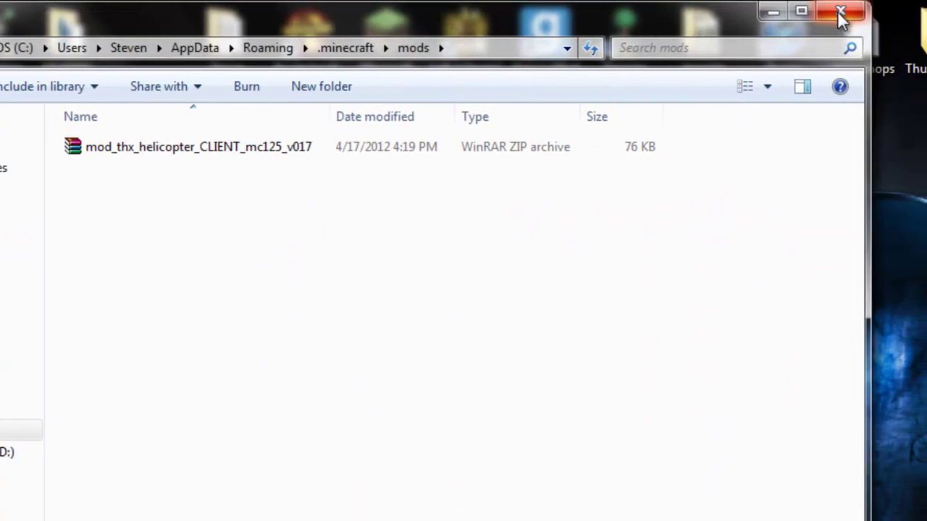
click(839, 13)
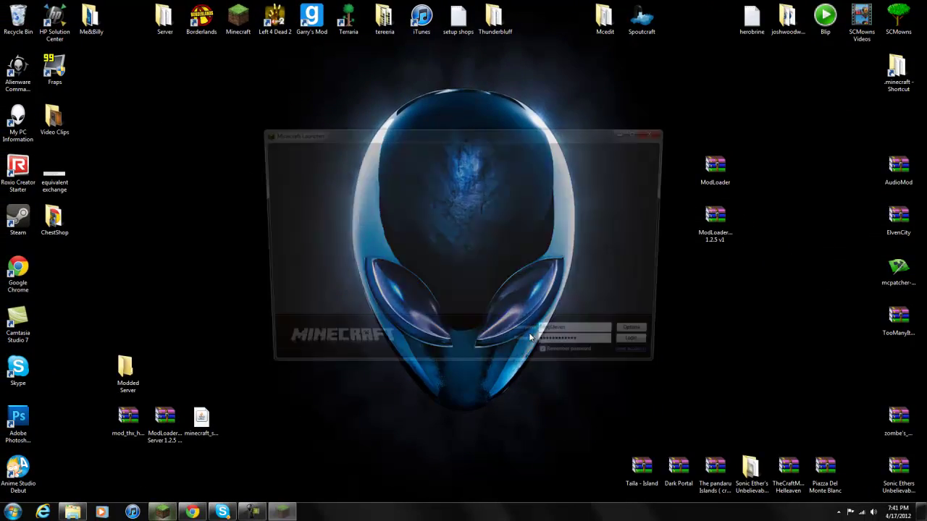
Step: Log in through the Minecraft launcher and load the singleplayer world Many Castles
click(643, 353)
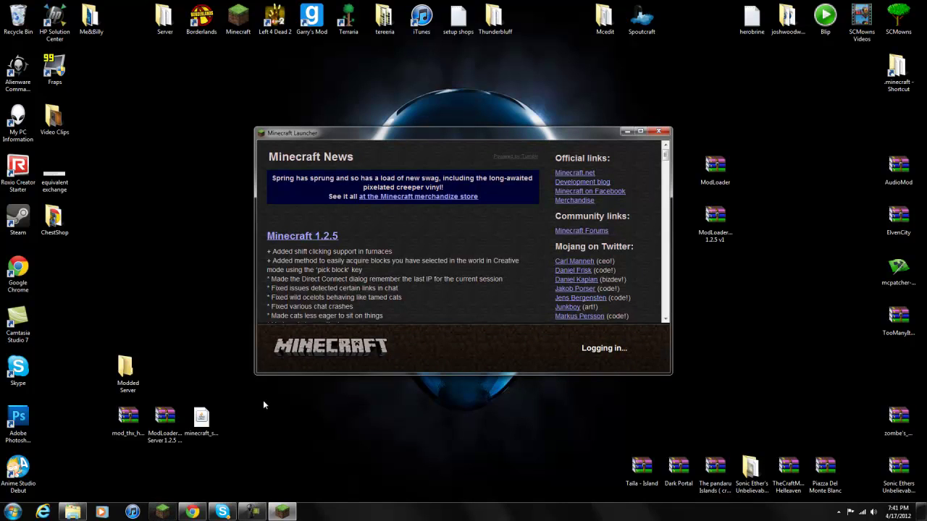
drag(226, 472, 109, 353)
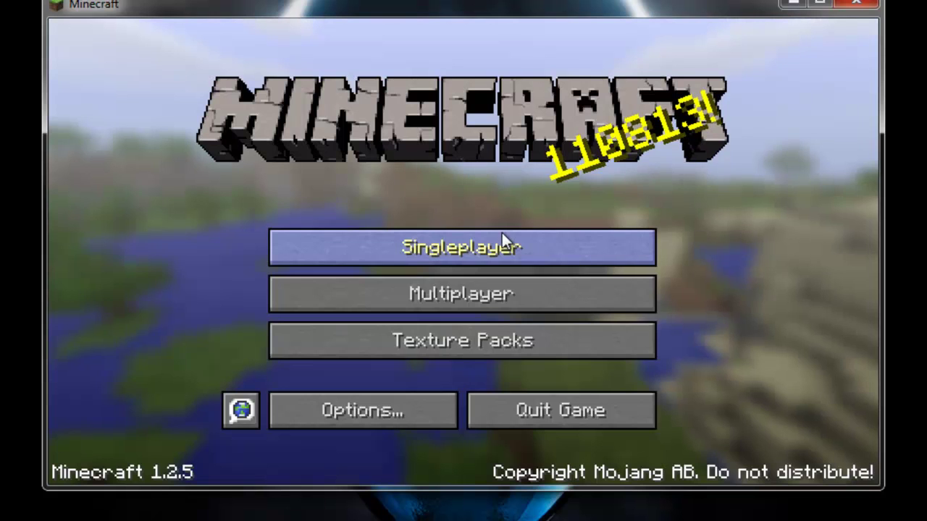
click(503, 242)
click(391, 119)
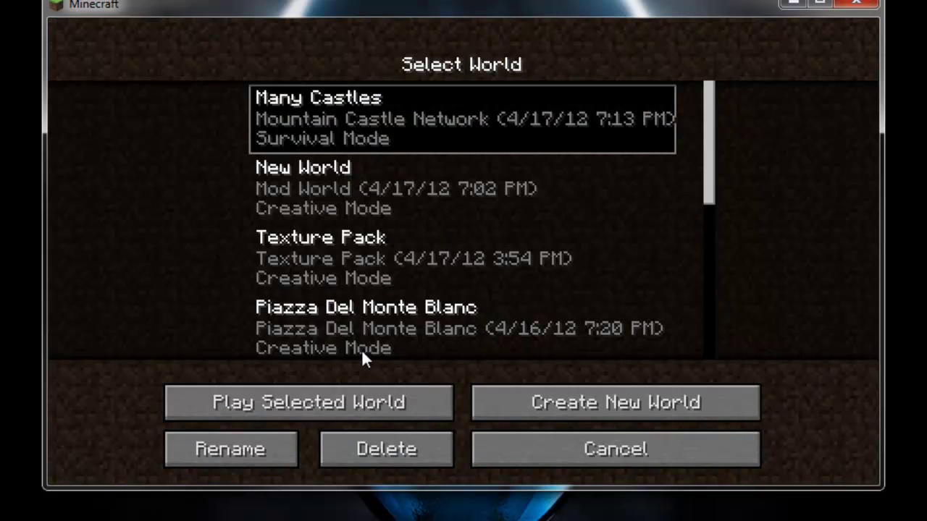
click(350, 395)
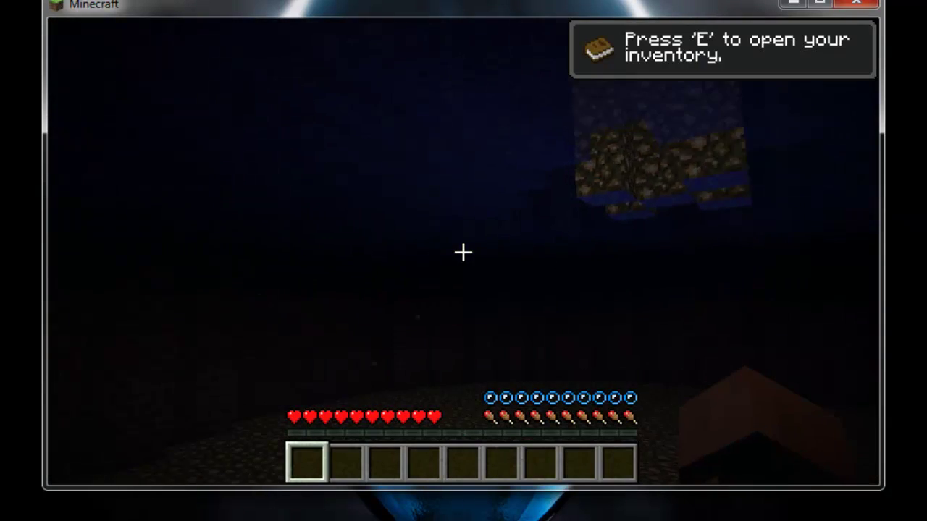
Step: View the player's inventory in Many Castles, and save and quit to the title screen
key(e)
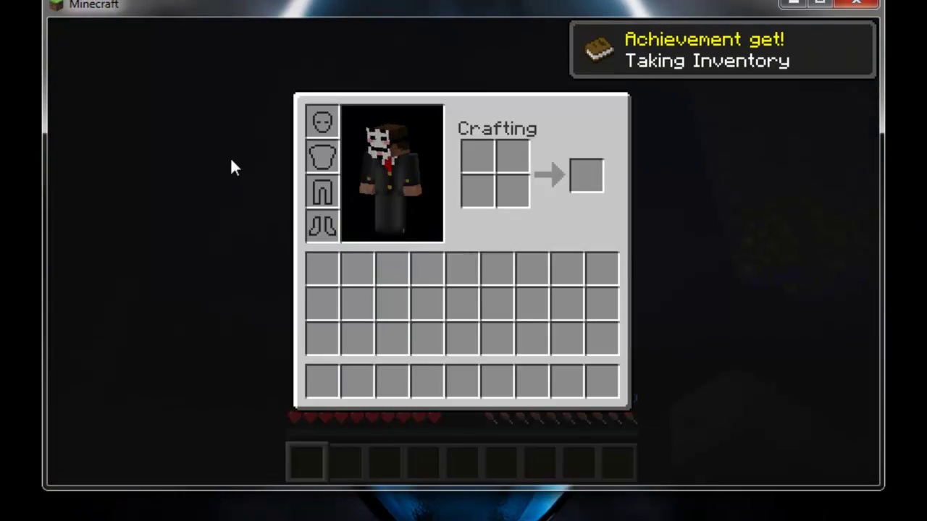
key(e)
key(Escape)
click(461, 354)
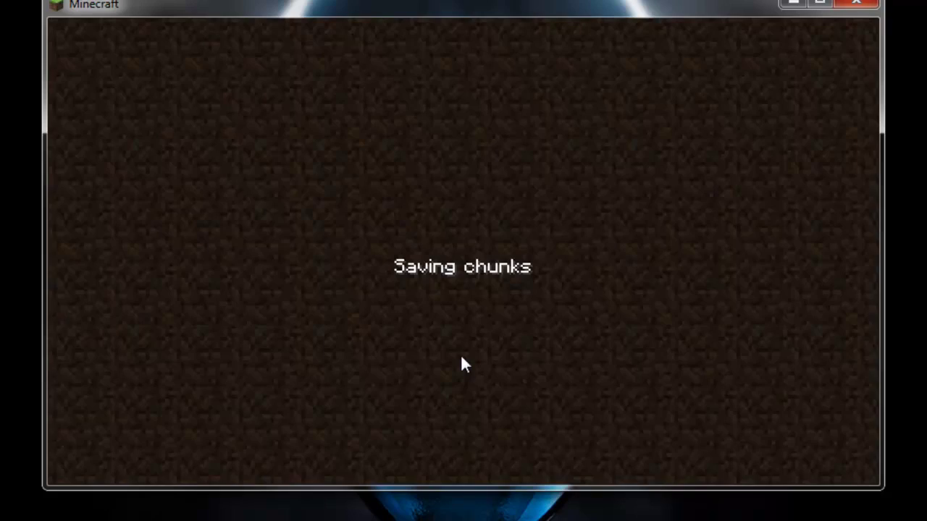
Step: Load the singleplayer creative world New World (Mod World)
click(432, 264)
click(371, 206)
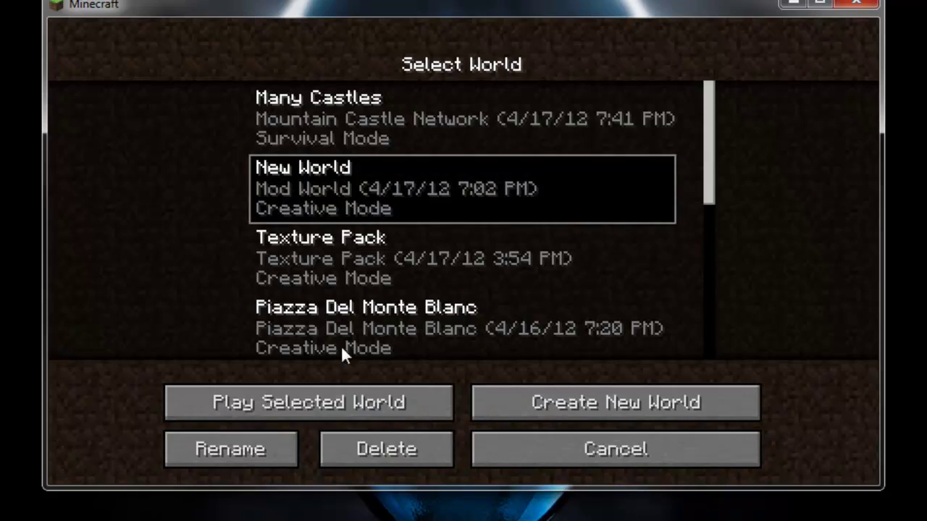
click(346, 402)
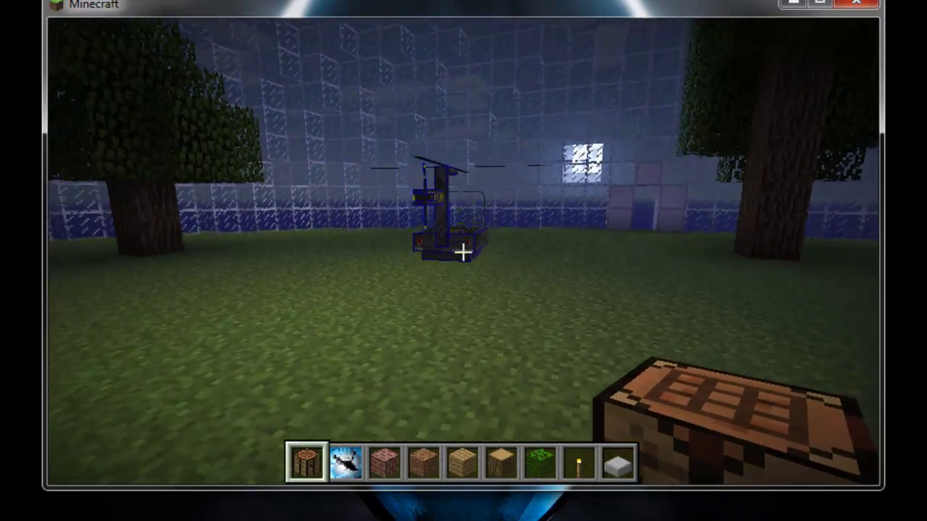
Step: Walk up to the helicopter on the grass to check the mod works, and leave the game
key(w)
scroll(463, 251, down, 7)
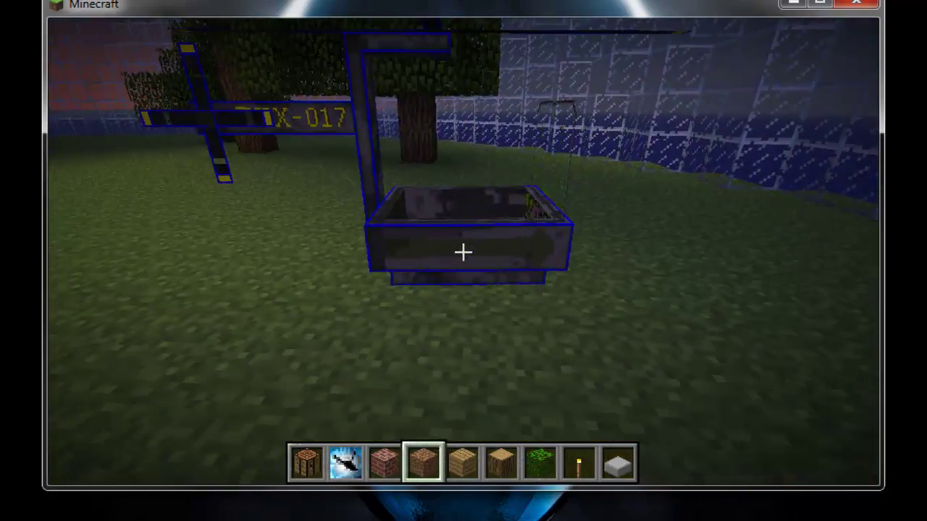
right_click(463, 251)
key(w)
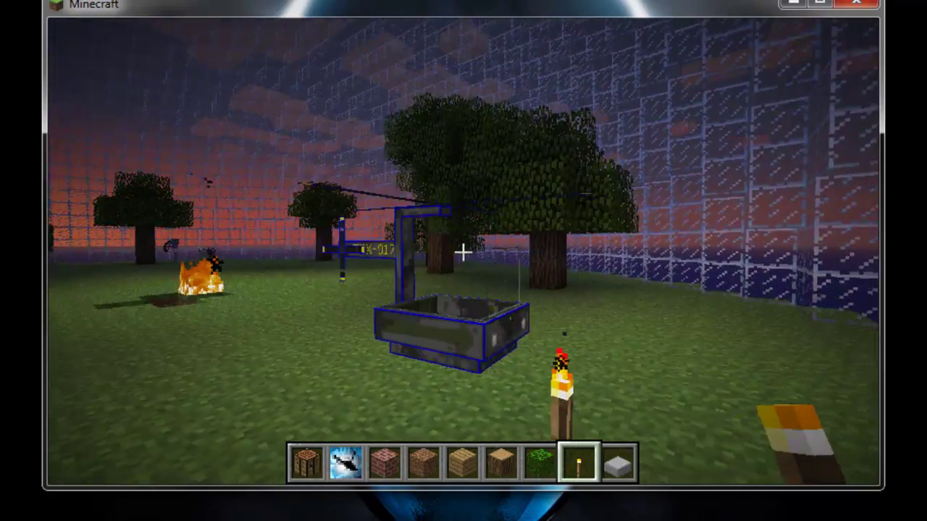
key(Escape)
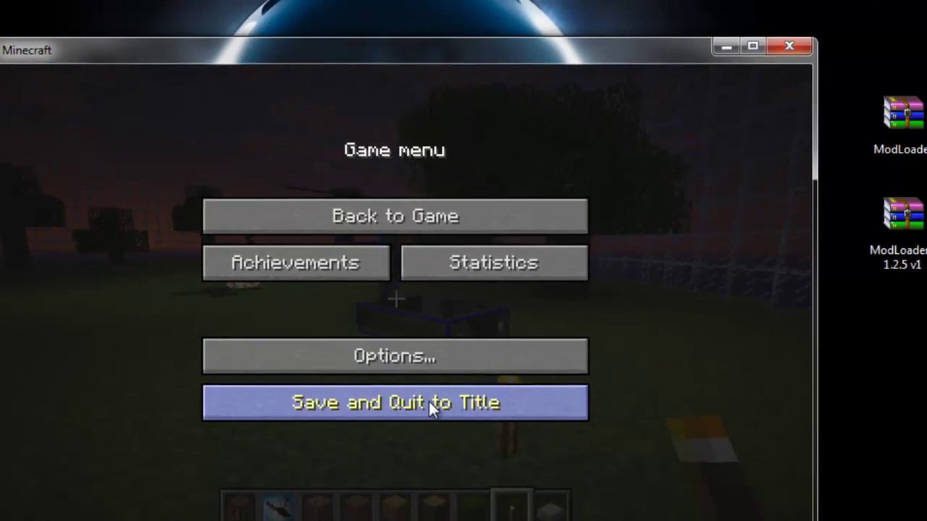
click(481, 380)
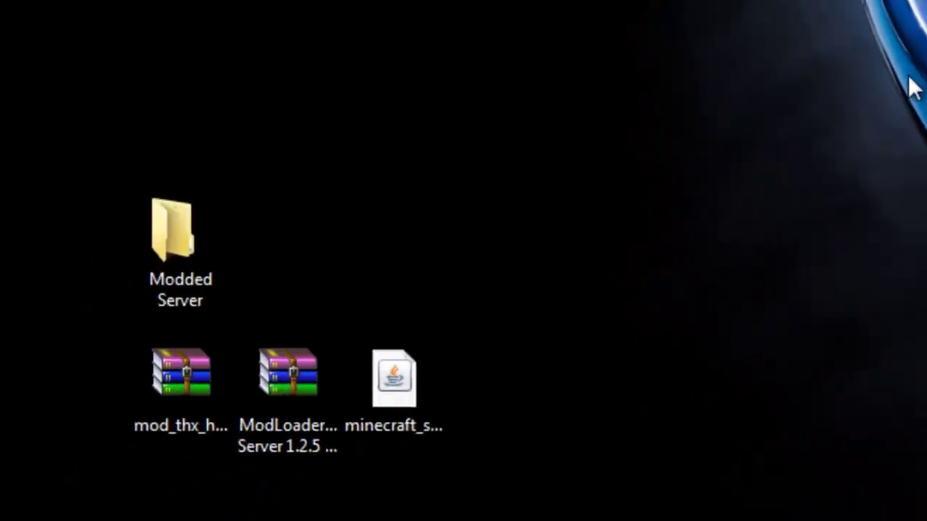
Step: Delete the old Modded Server folder from the desktop
click(269, 213)
drag(269, 213, 268, 43)
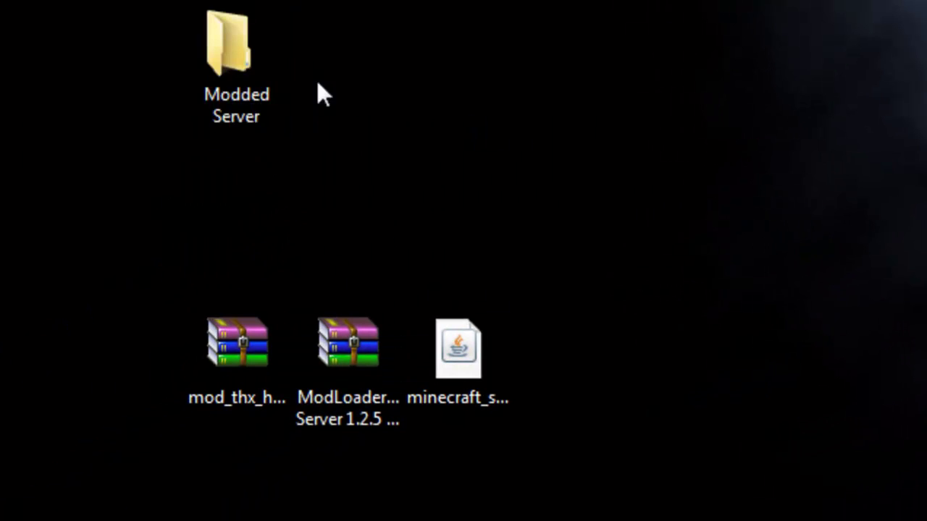
key(Delete)
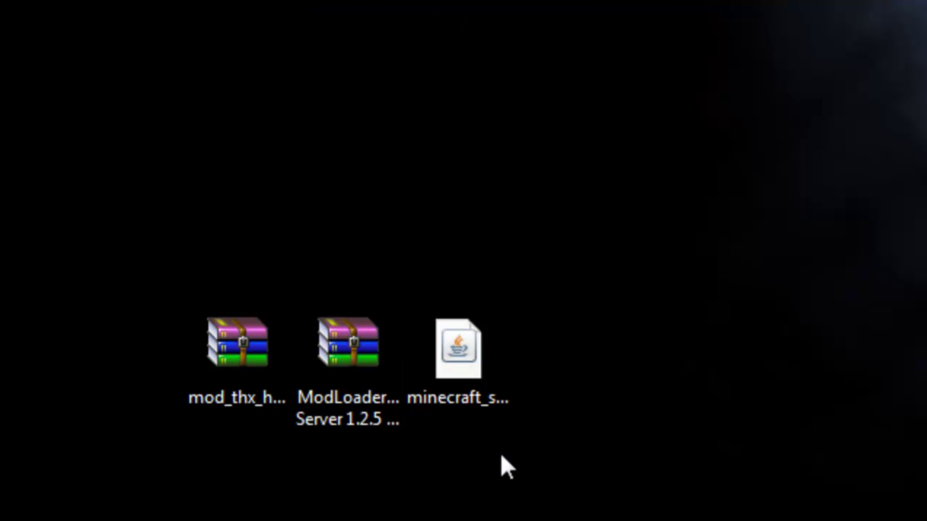
Step: Spread out the desktop server files, placing minecraft_server above the two archives and mod_thx_helicopter_SERVER_mc125_v017 farther from ModLoaderMP Server 1.2.5 v1
click(422, 417)
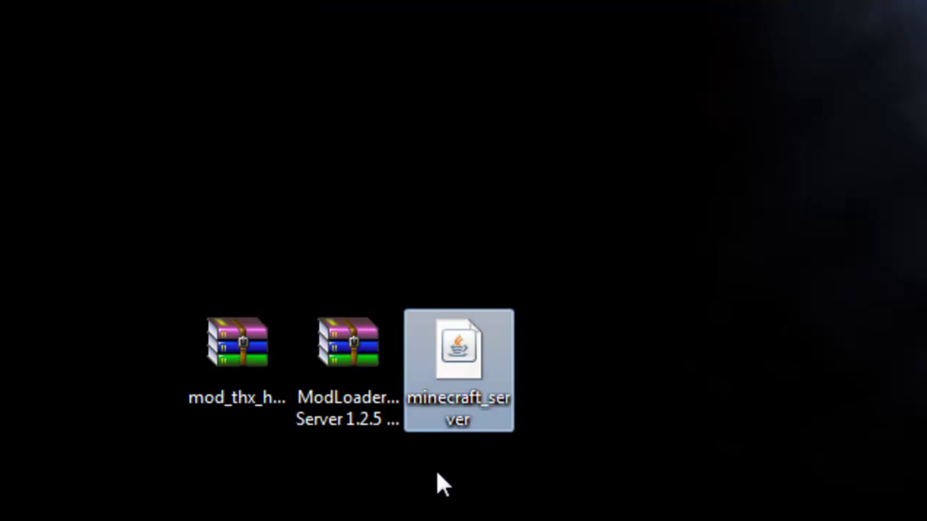
click(532, 466)
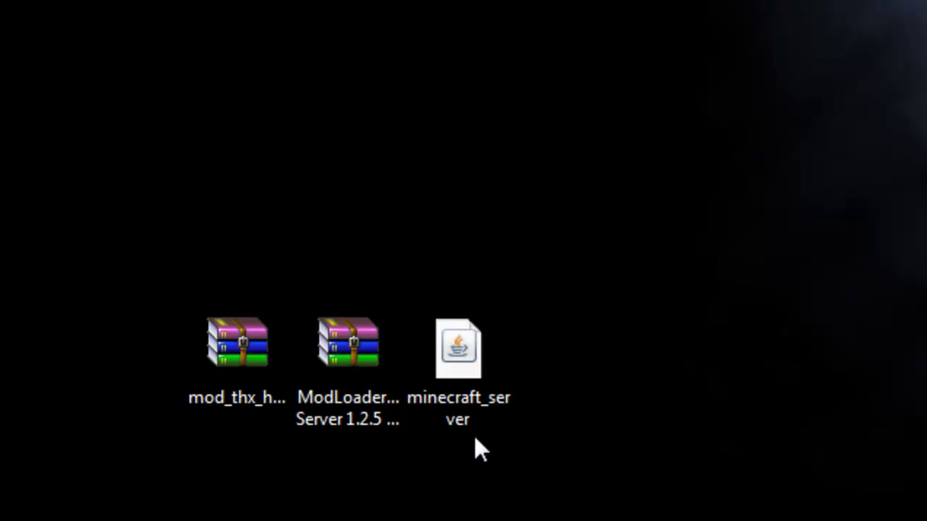
drag(502, 428, 281, 276)
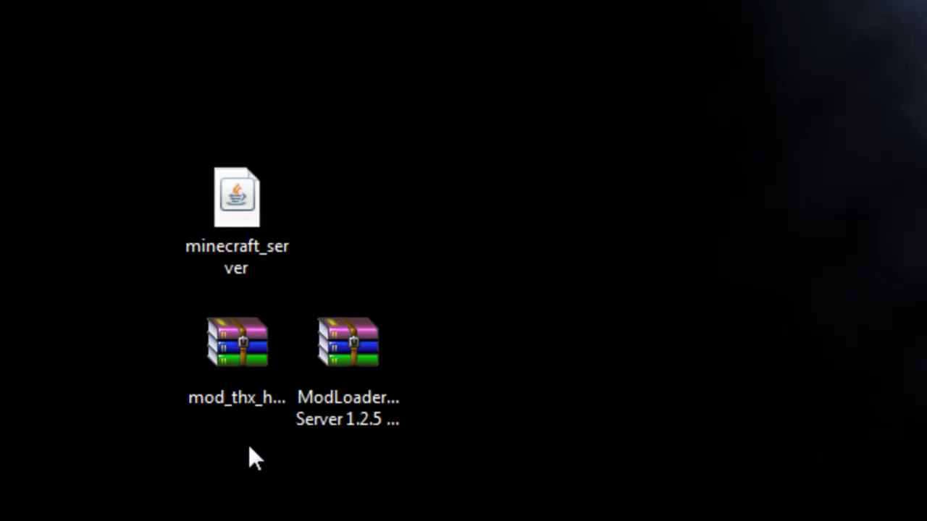
click(224, 438)
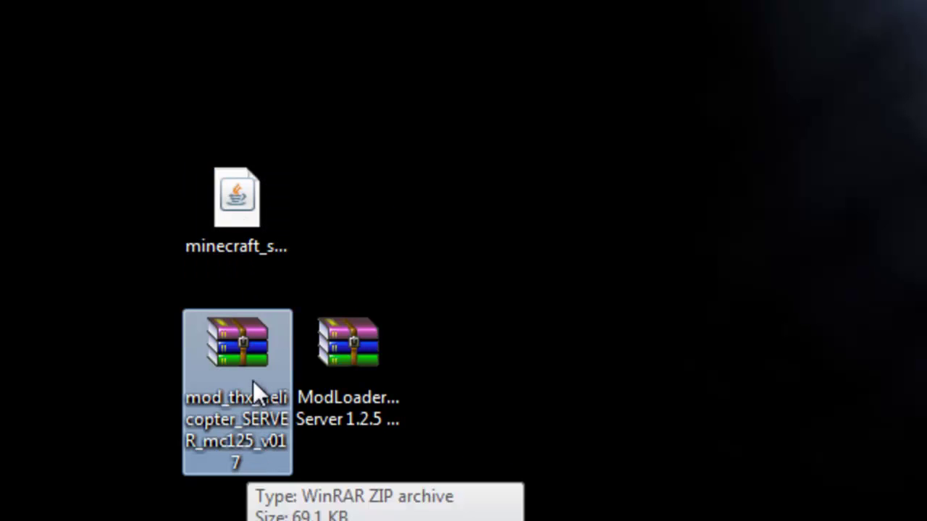
drag(253, 380, 148, 377)
click(345, 374)
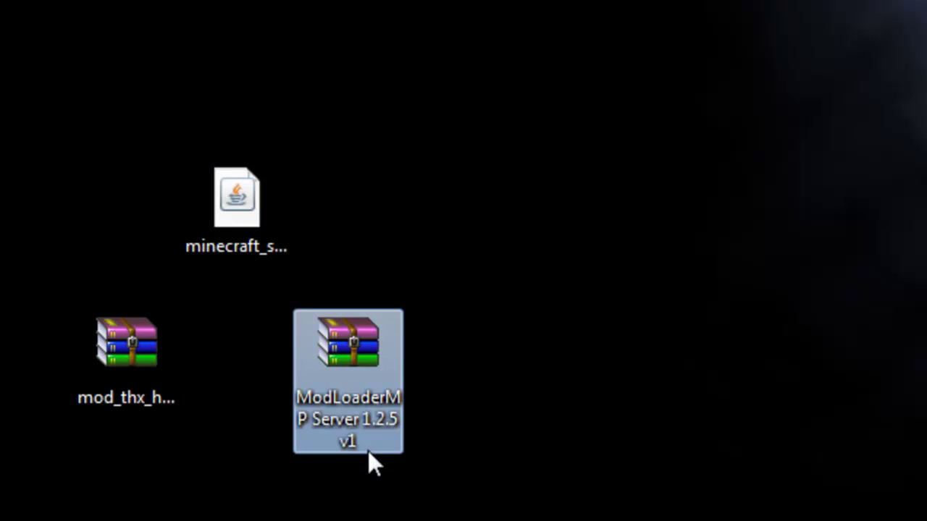
click(758, 143)
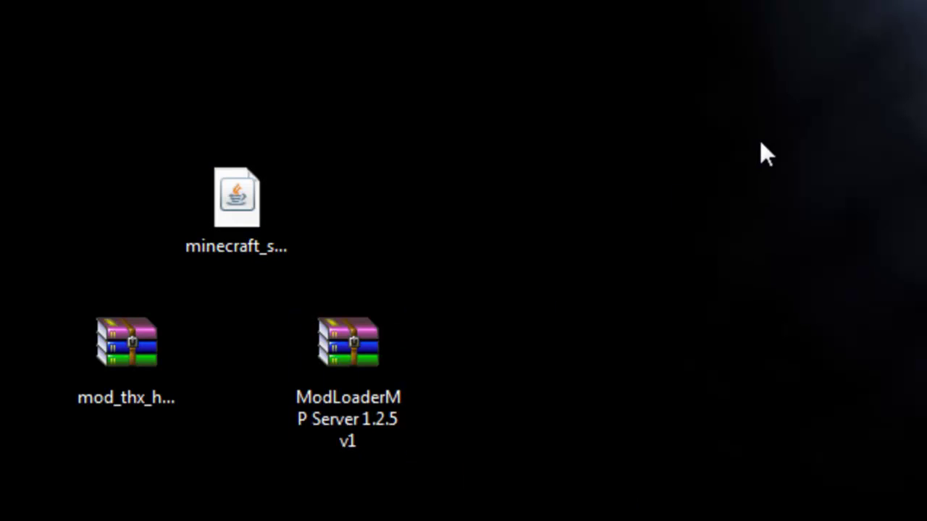
Step: Create a new desktop folder named Modded Server
right_click(388, 85)
mouse_move(506, 434)
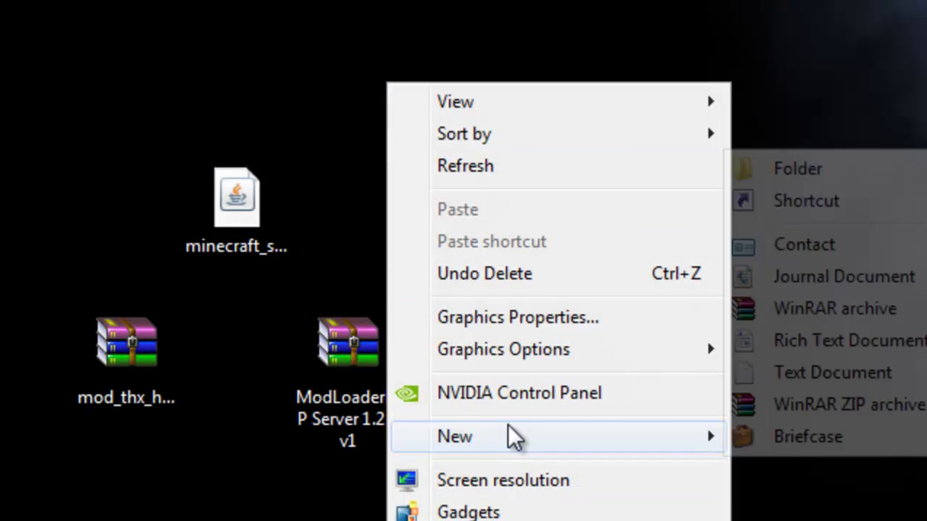
click(783, 178)
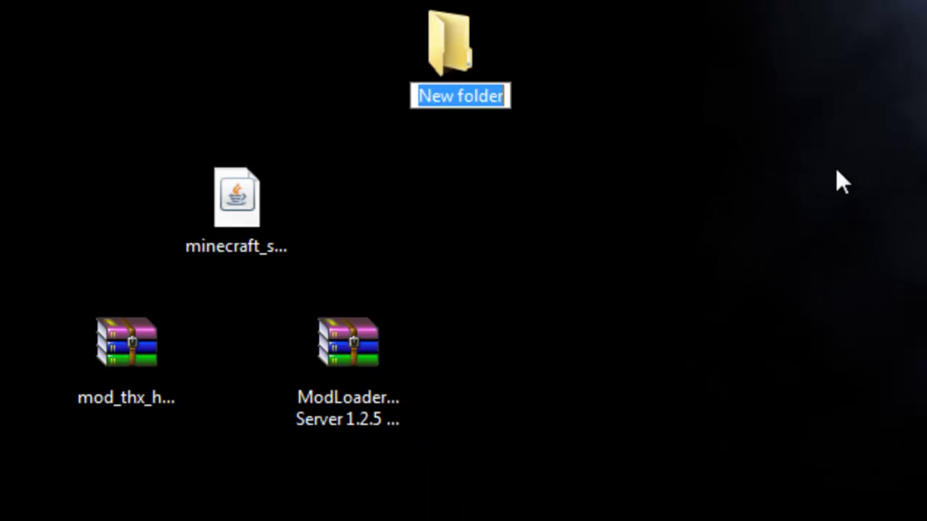
text(Modded Server)
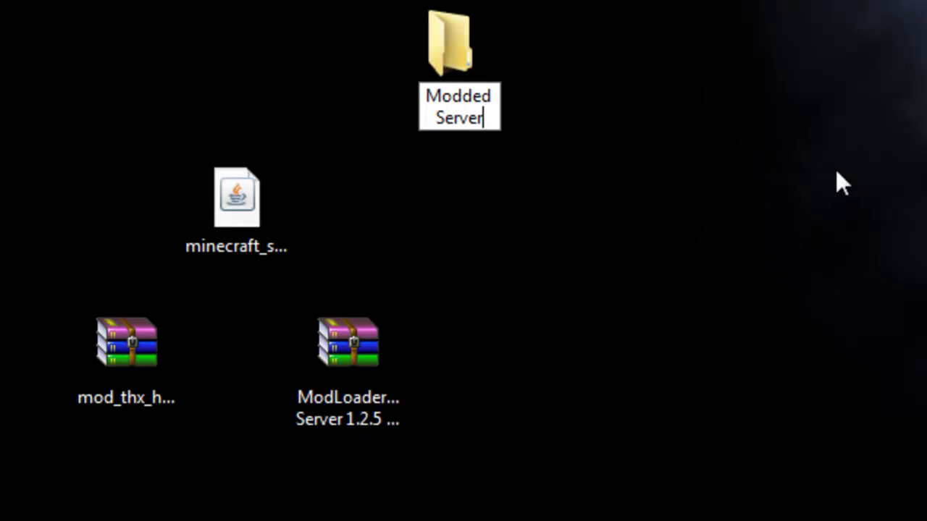
key(Return)
click(726, 257)
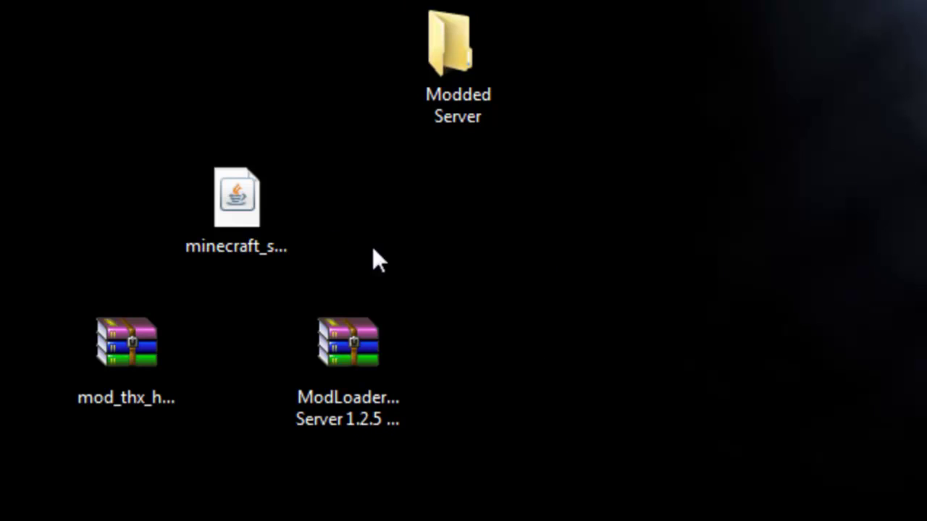
Step: Move the minecraft_server file from the desktop into the Modded Server folder
mouse_move(209, 253)
drag(232, 184, 449, 51)
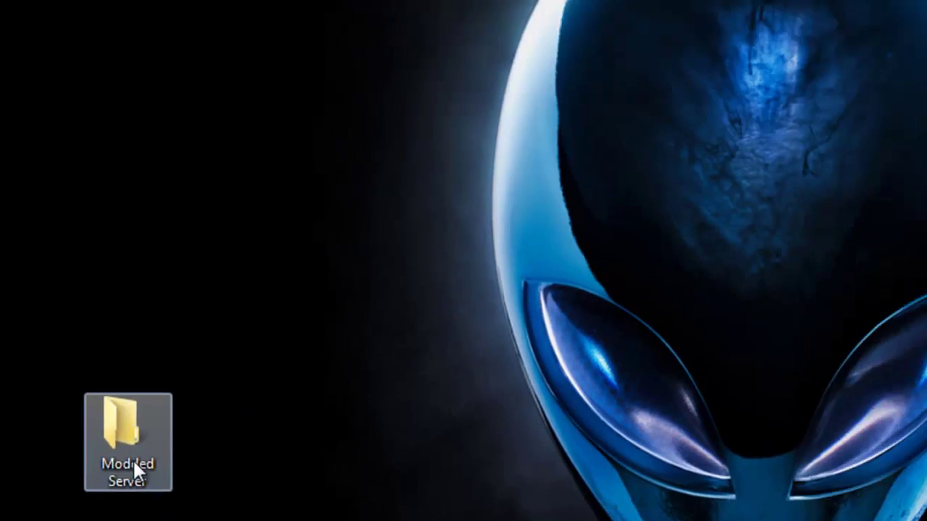
Step: Open the minecraft_server jar in the Modded Server folder as a WinRAR archive and move its window clear of the desktop archives
double_click(128, 442)
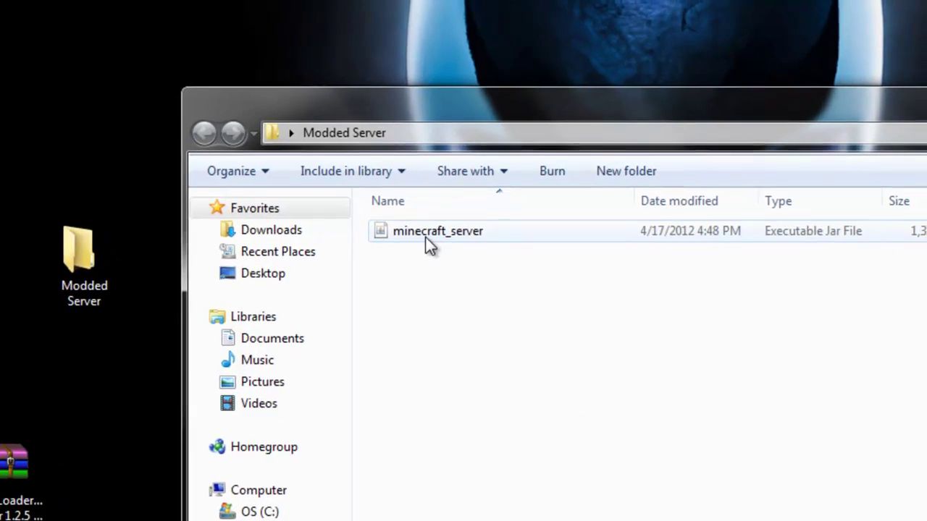
right_click(427, 241)
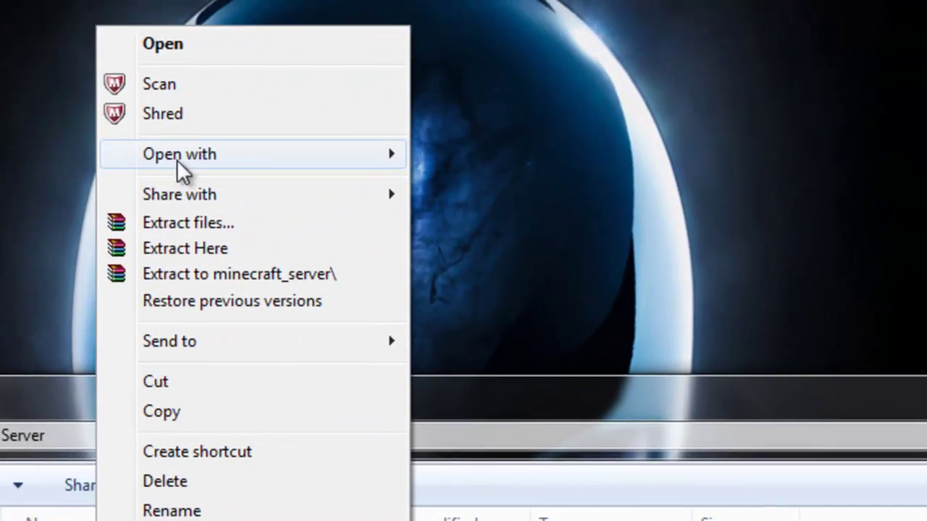
mouse_move(179, 163)
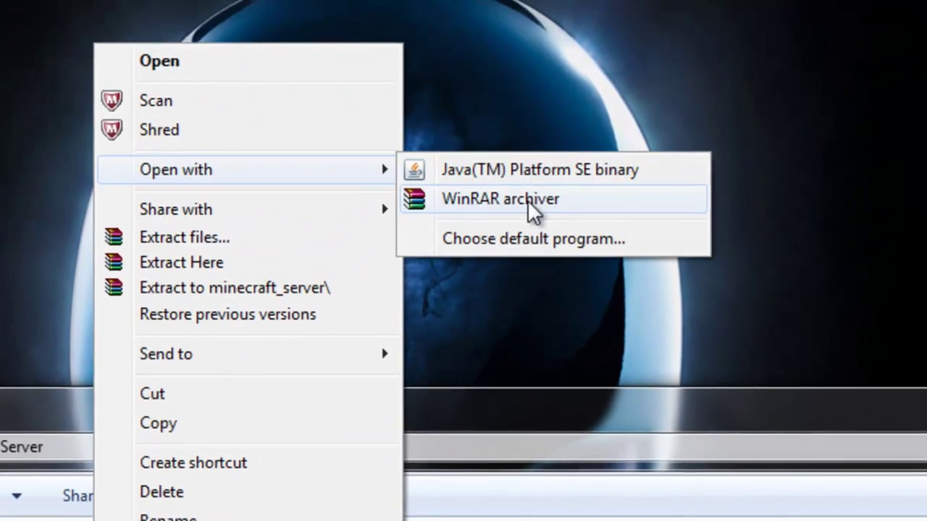
click(528, 199)
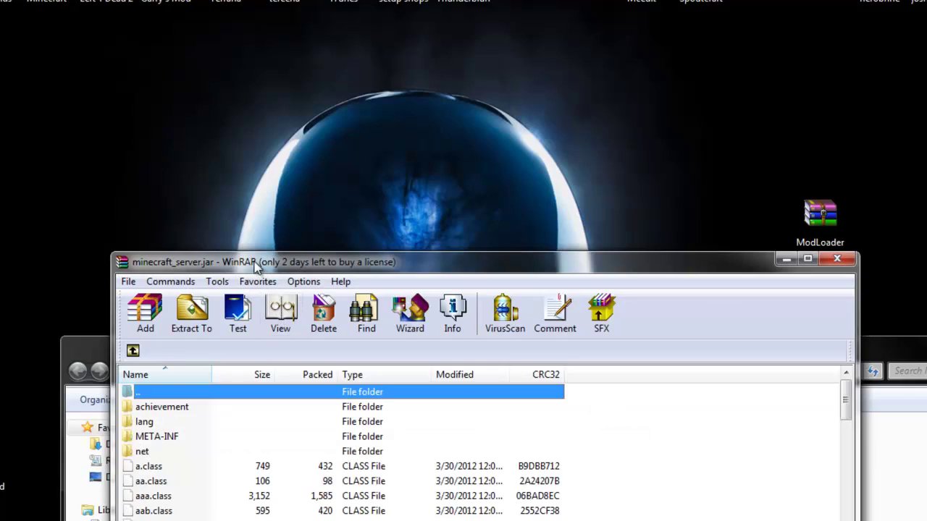
drag(255, 268, 231, 18)
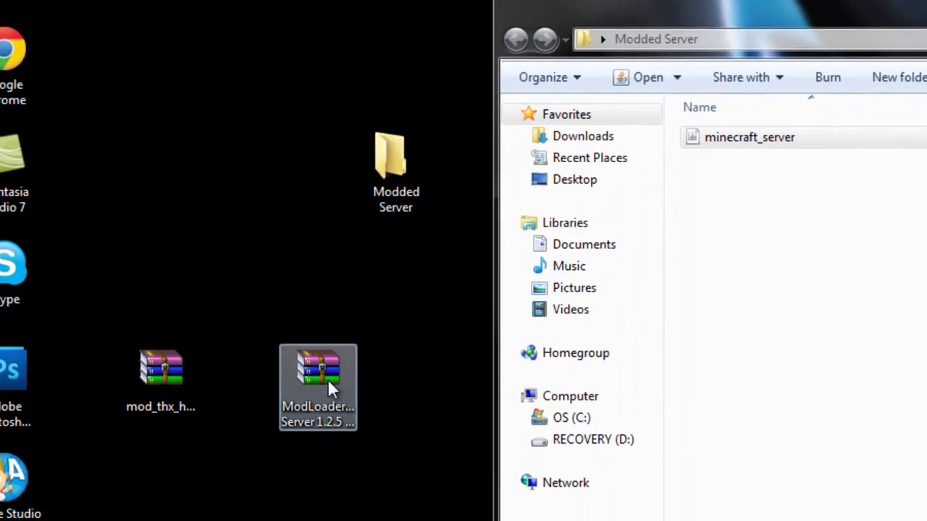
Step: Add all files from the ModLoaderMP Server 1.2.5 v1 archive to minecraft_server.jar and close the source archive
double_click(295, 415)
drag(188, 515, 551, 300)
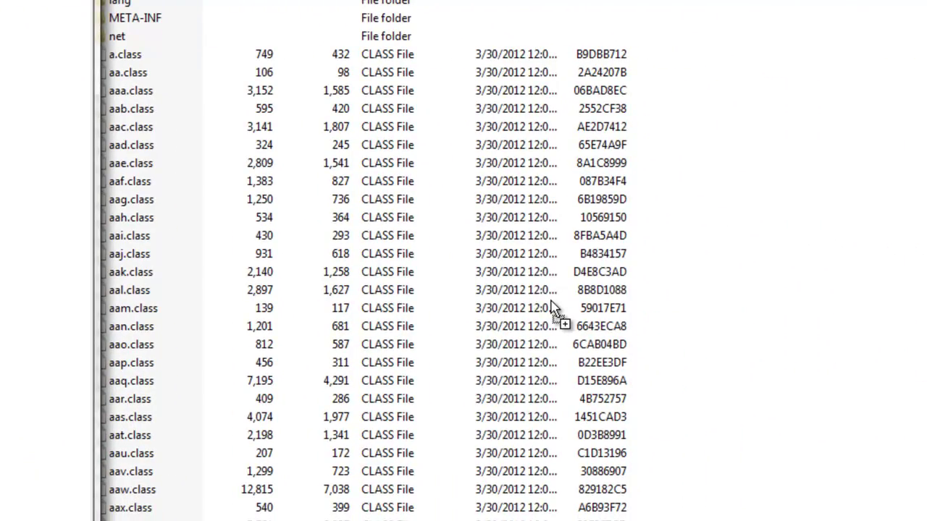
click(531, 507)
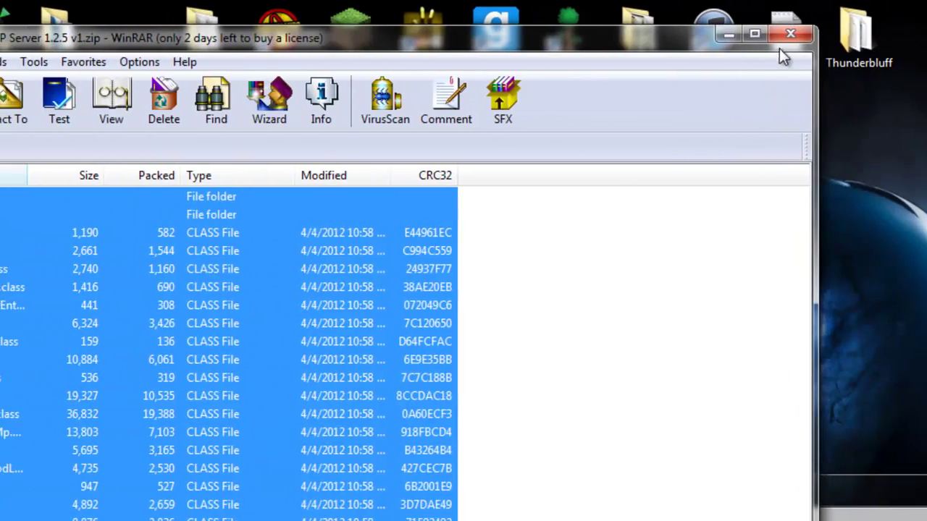
click(790, 34)
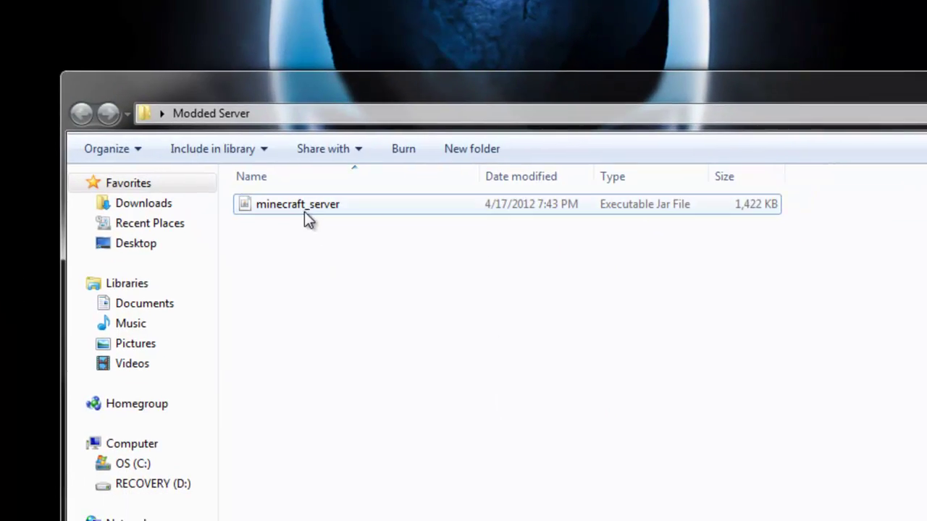
Step: Run minecraft_server once to generate its files and folders, and shut it down with the stop command
double_click(305, 213)
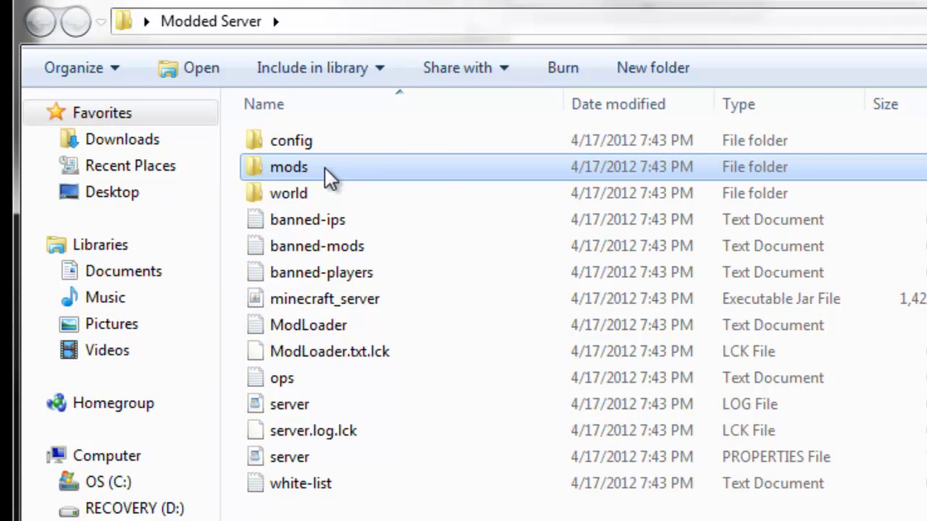
key(alt+Tab)
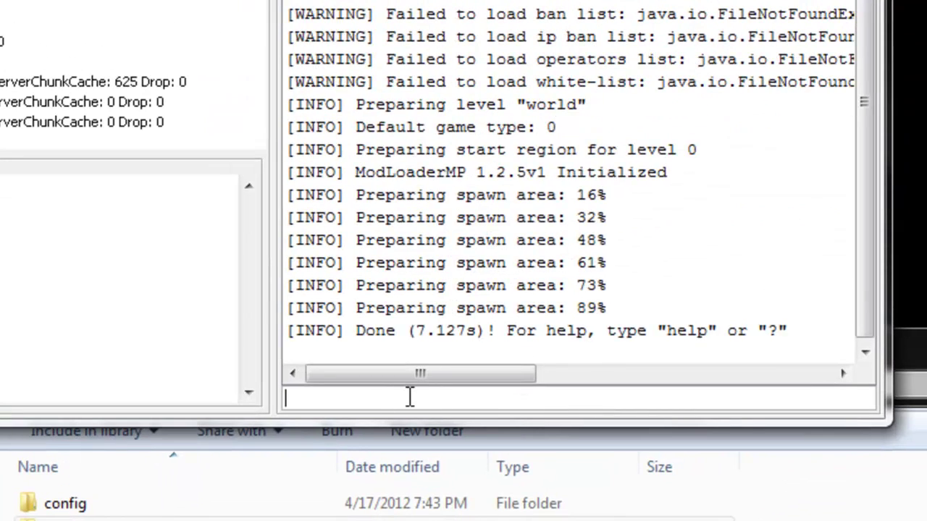
text(stop)
key(Return)
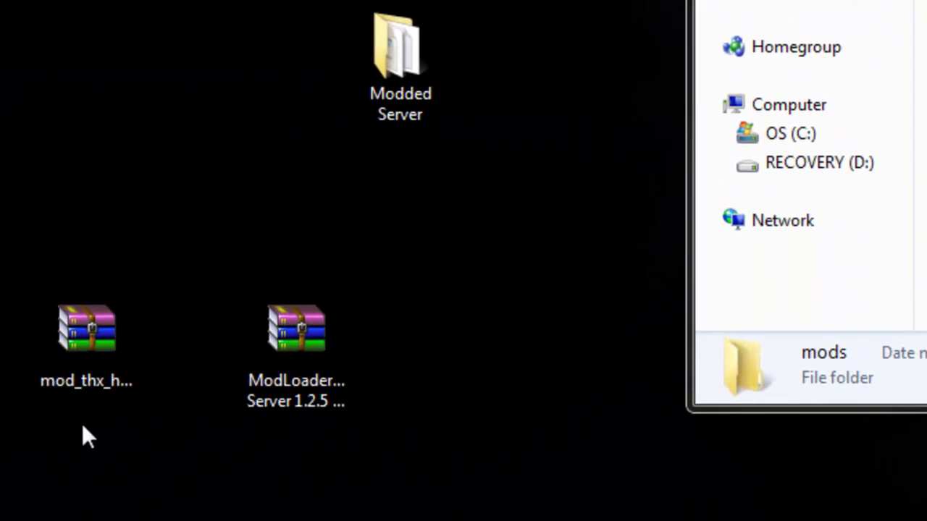
Step: Move mod_thx_helicopter_SERVER_mc125_v017 from the desktop into the server's mods folder, check it there, and return to the Modded Server folder
drag(66, 337, 908, 0)
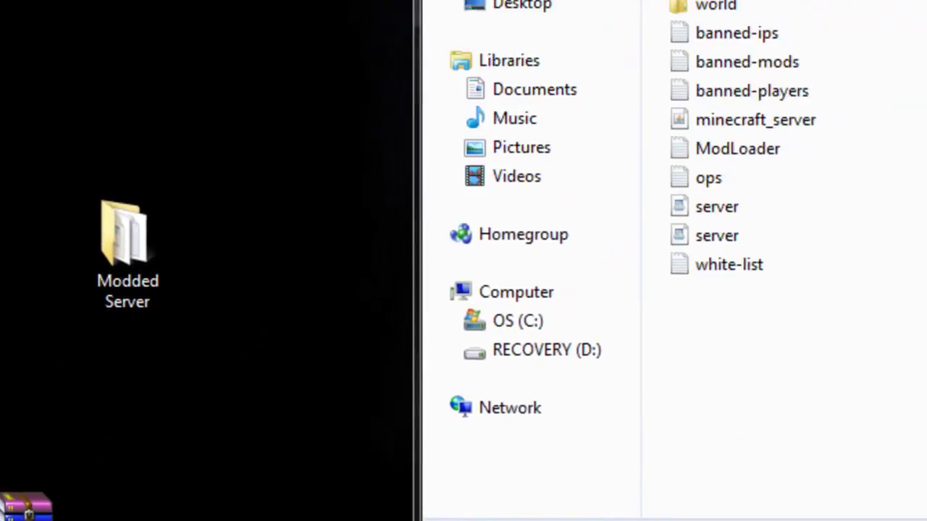
drag(283, 262, 359, 218)
double_click(387, 218)
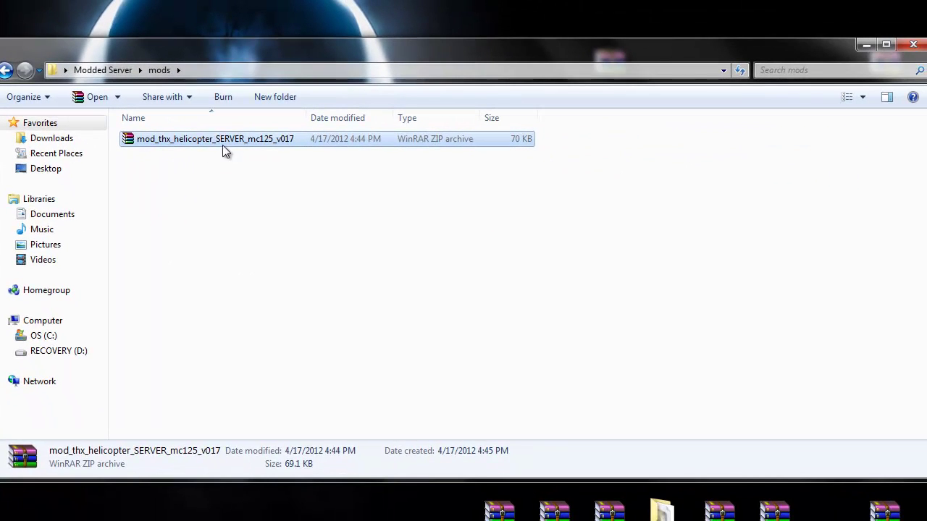
click(213, 184)
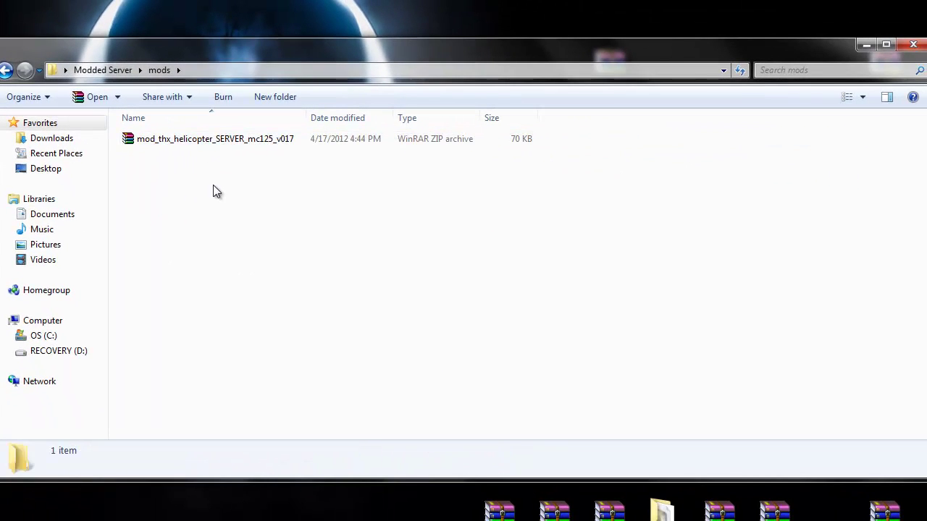
click(7, 71)
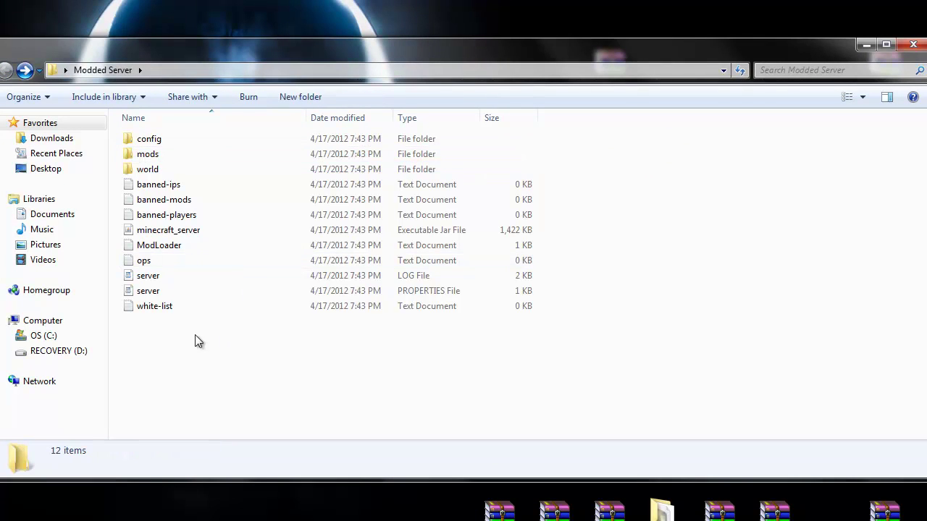
Step: Start the modded minecraft_server and log in to the Minecraft client with the remembered account
double_click(168, 230)
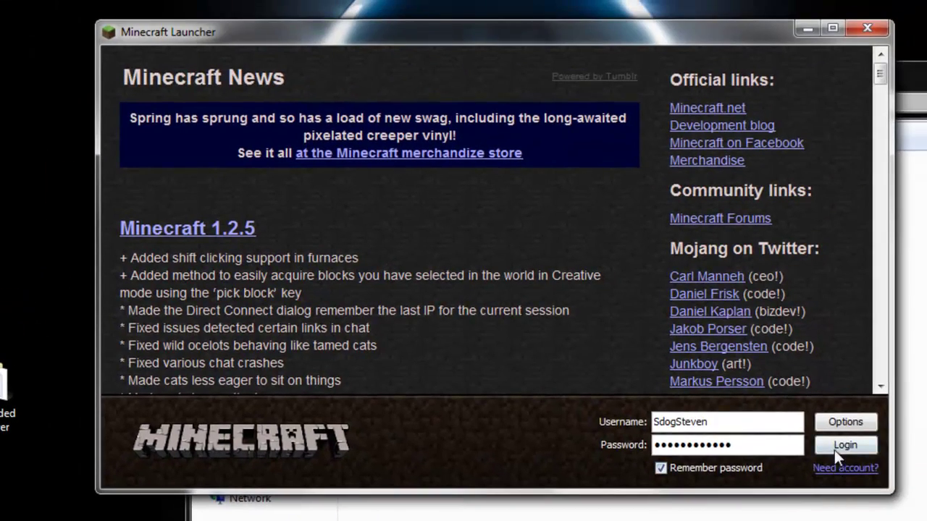
click(834, 450)
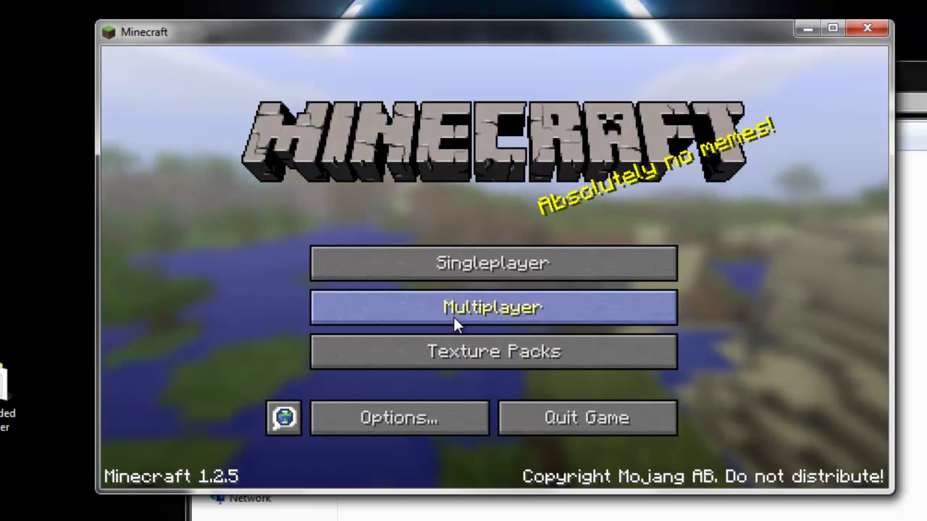
Step: Connect directly to the multiplayer server at the address localhost
click(453, 312)
click(483, 417)
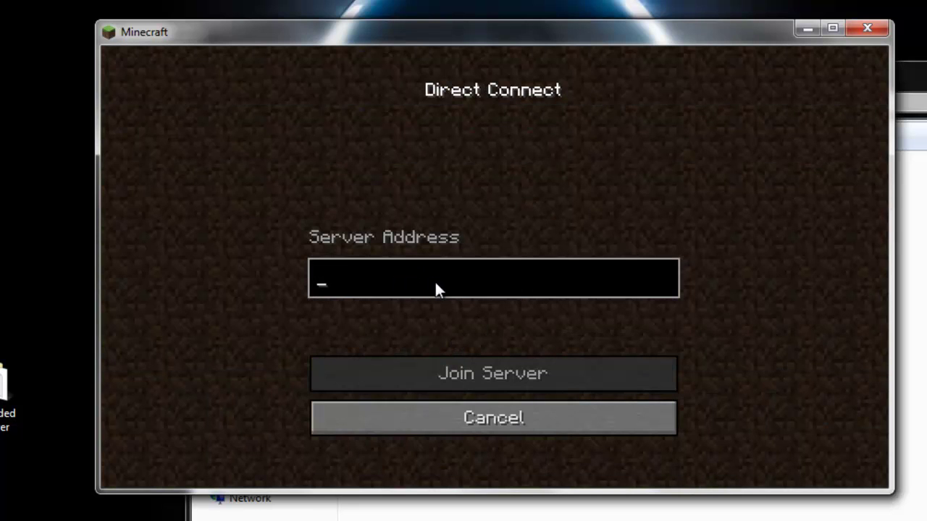
text(localh)
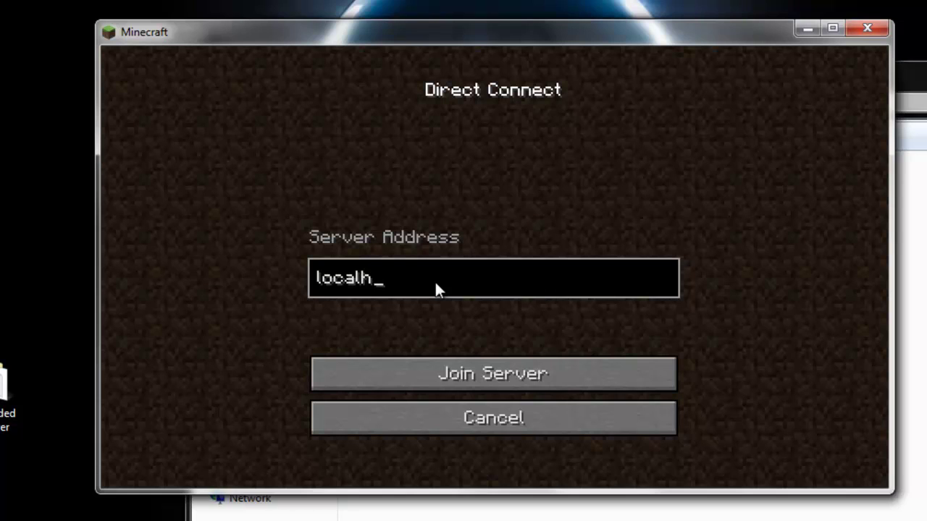
text(osy)
key(BackSpace)
text(t)
click(468, 361)
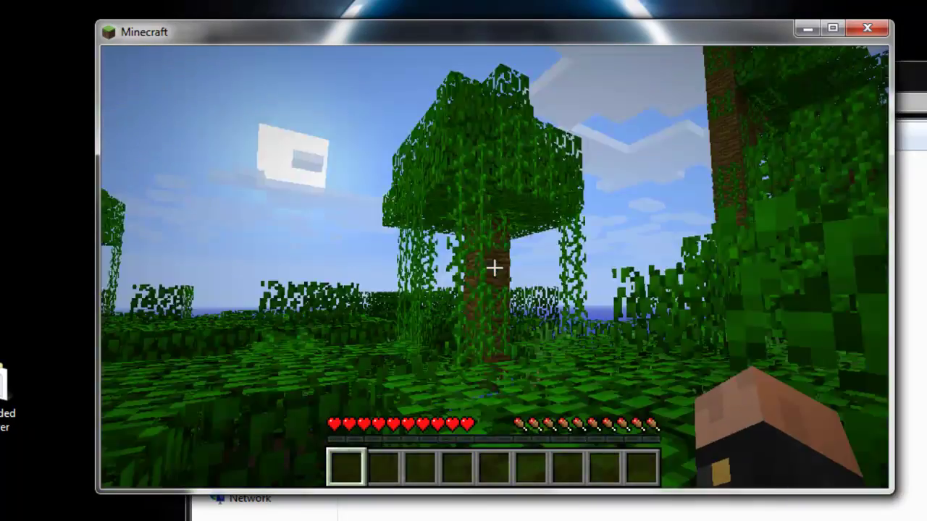
Step: Set the player to game mode 1 from the Minecraft server console and return to the game
key(Escape)
key(alt+Tab)
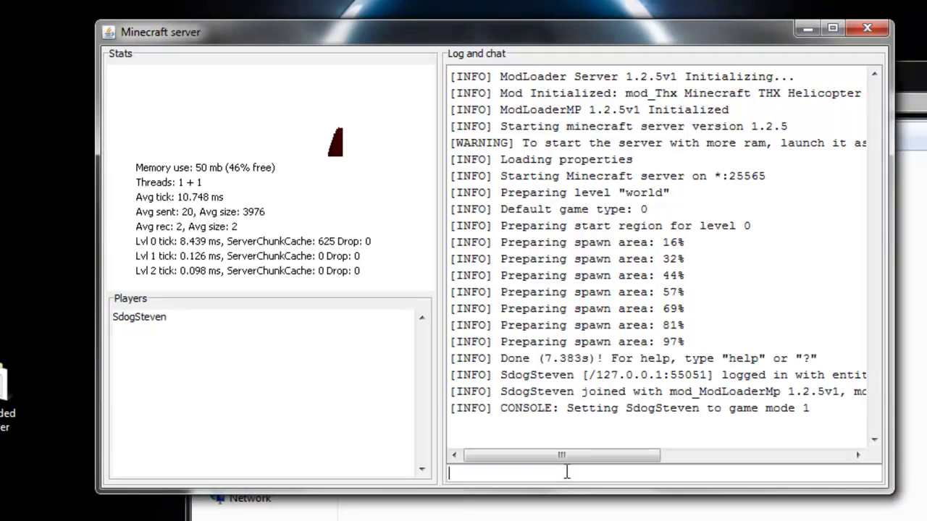
key(alt+Tab)
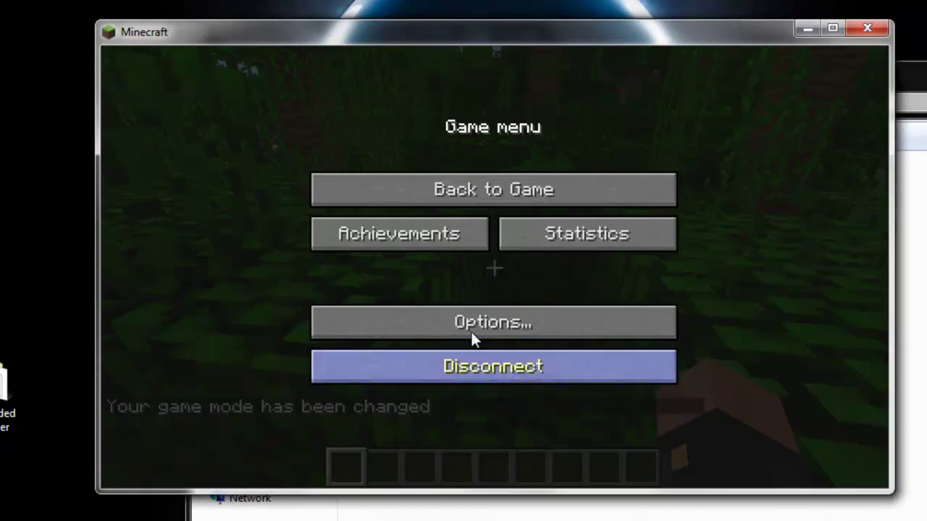
click(497, 188)
Step: Put the THX helicopter item from the creative item selection into the first hotbar slot
key(e)
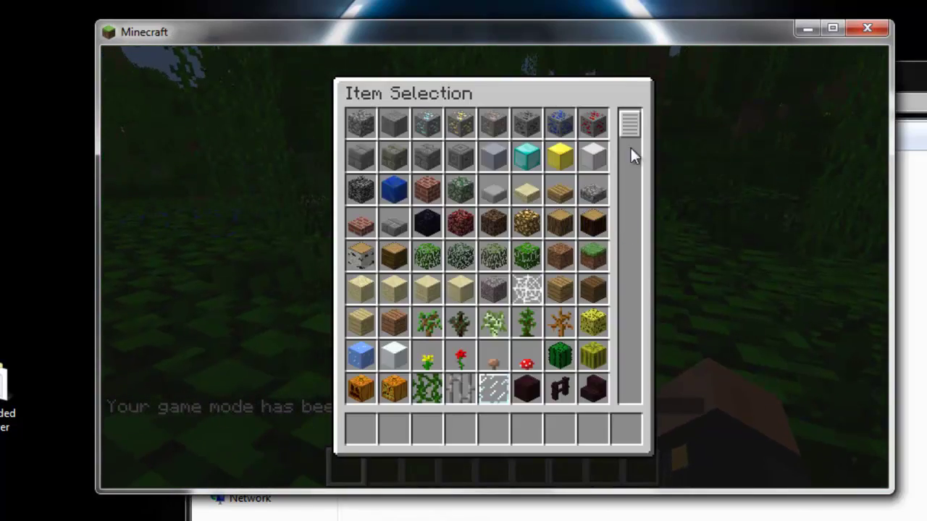
drag(630, 131, 634, 384)
click(560, 189)
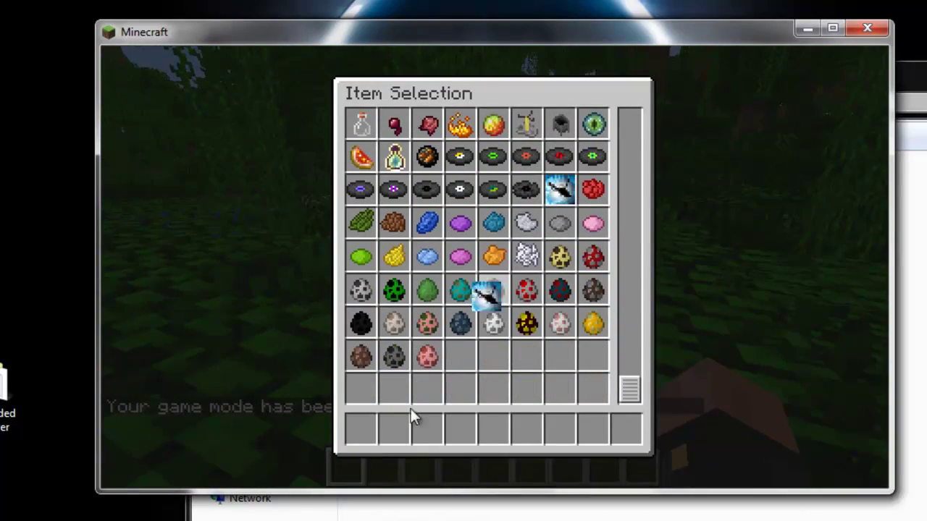
click(360, 430)
key(e)
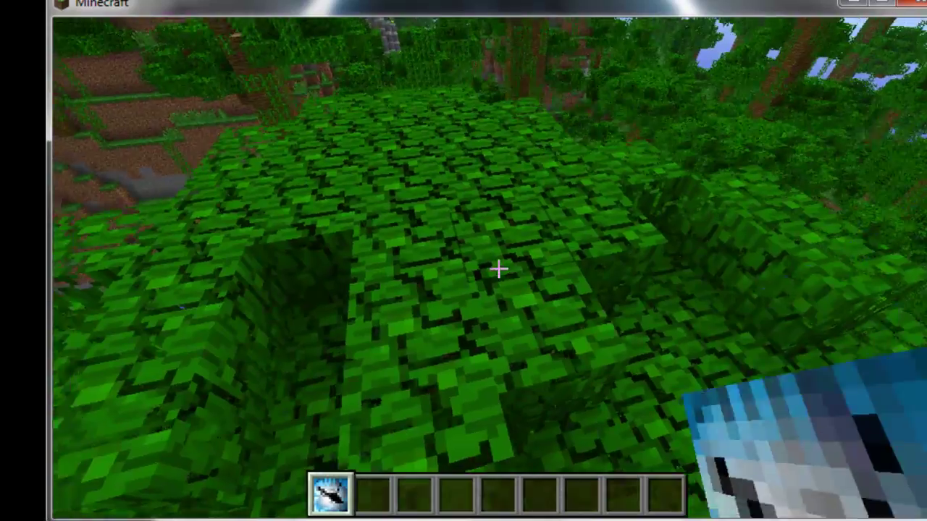
Step: Place the THX helicopter on the stone hillside, board it, fly it high above the jungle and get out in mid-air
click(498, 269)
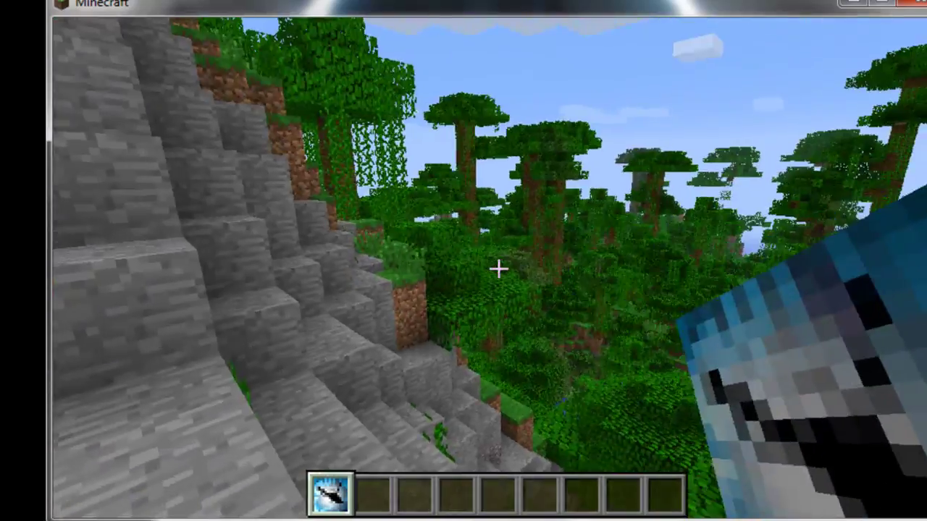
key(q)
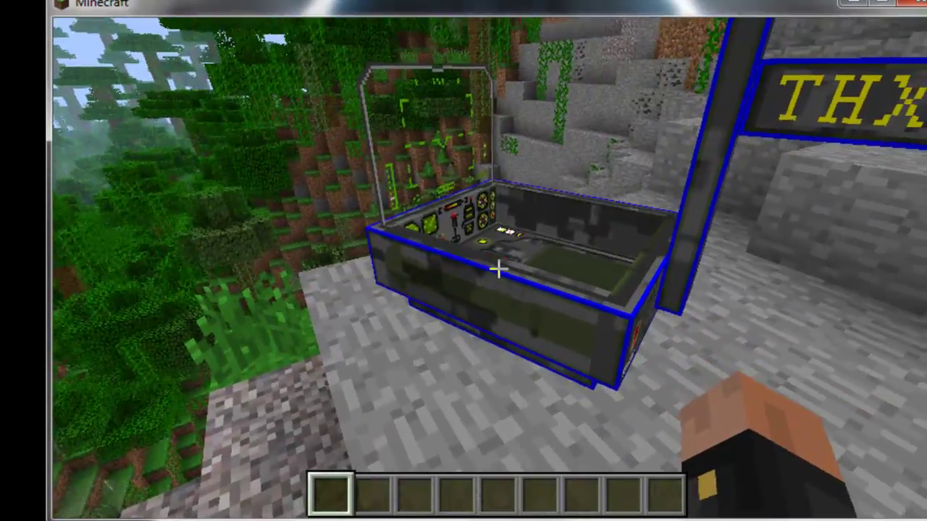
right_click(498, 269)
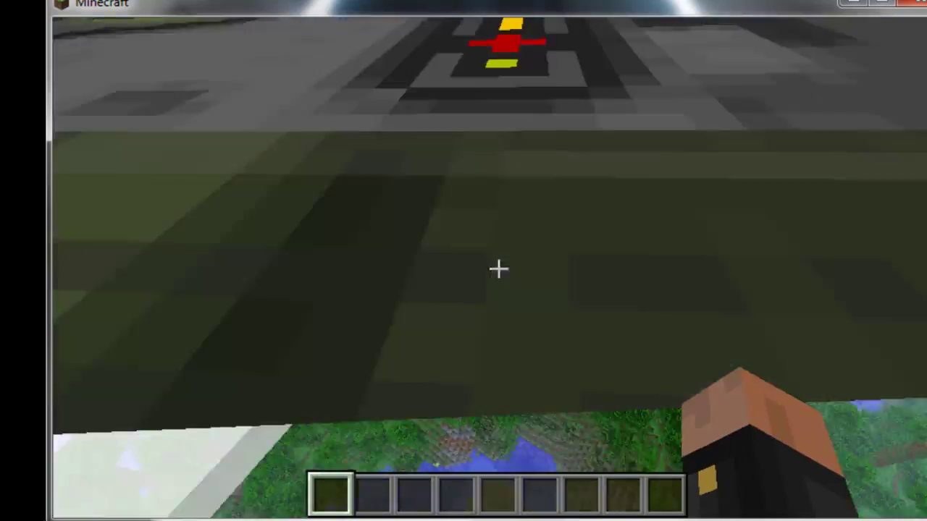
key(shift)
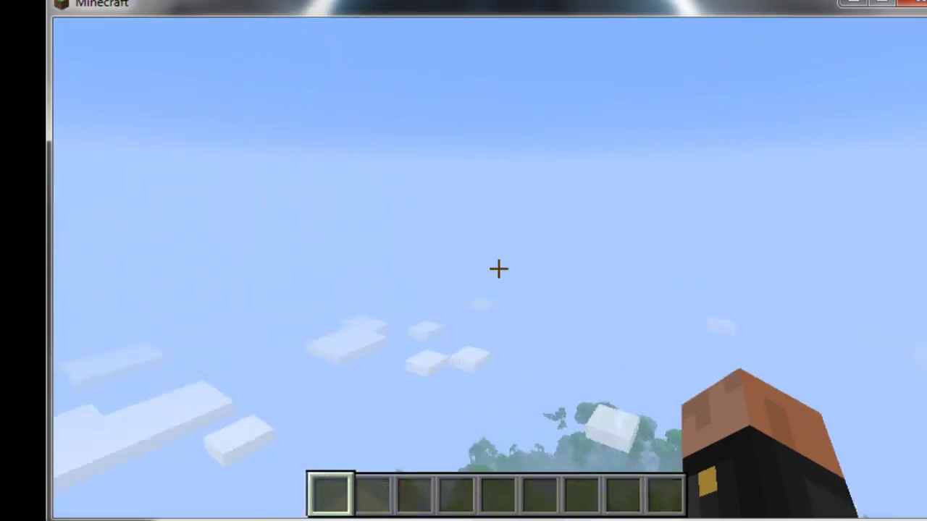
key(shift)
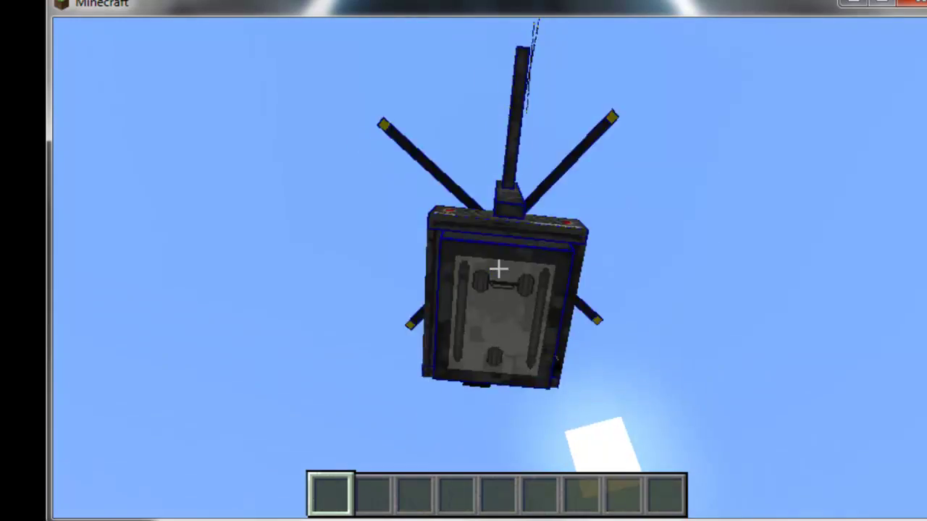